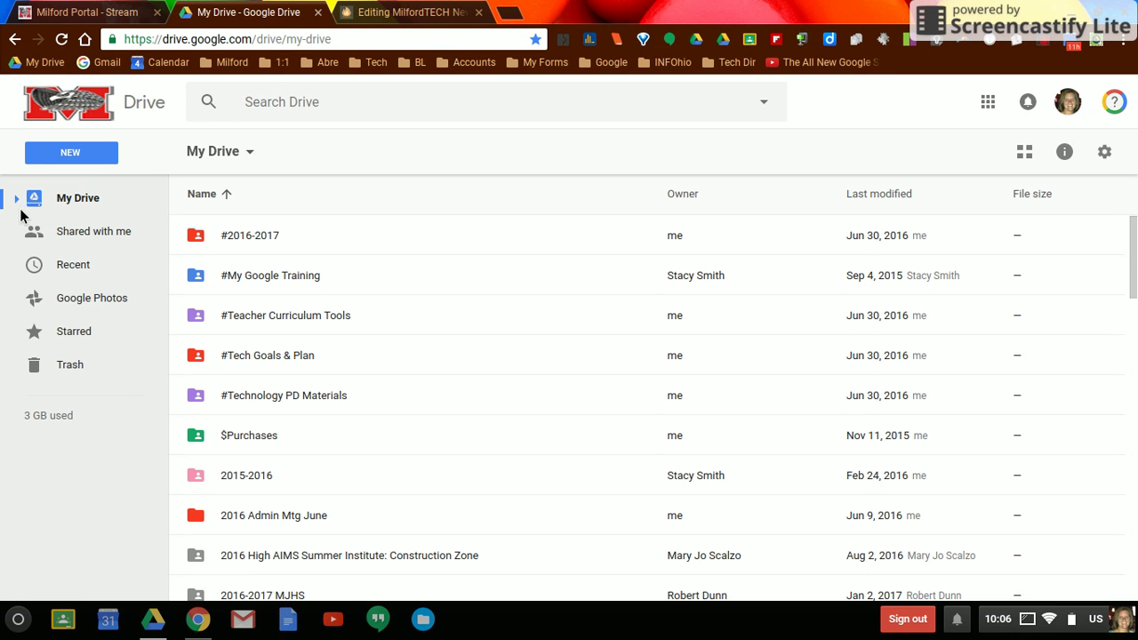
Step: Expand the My Drive folder tree, look inside the #2016-2017 folder, and collapse the tree
click(17, 199)
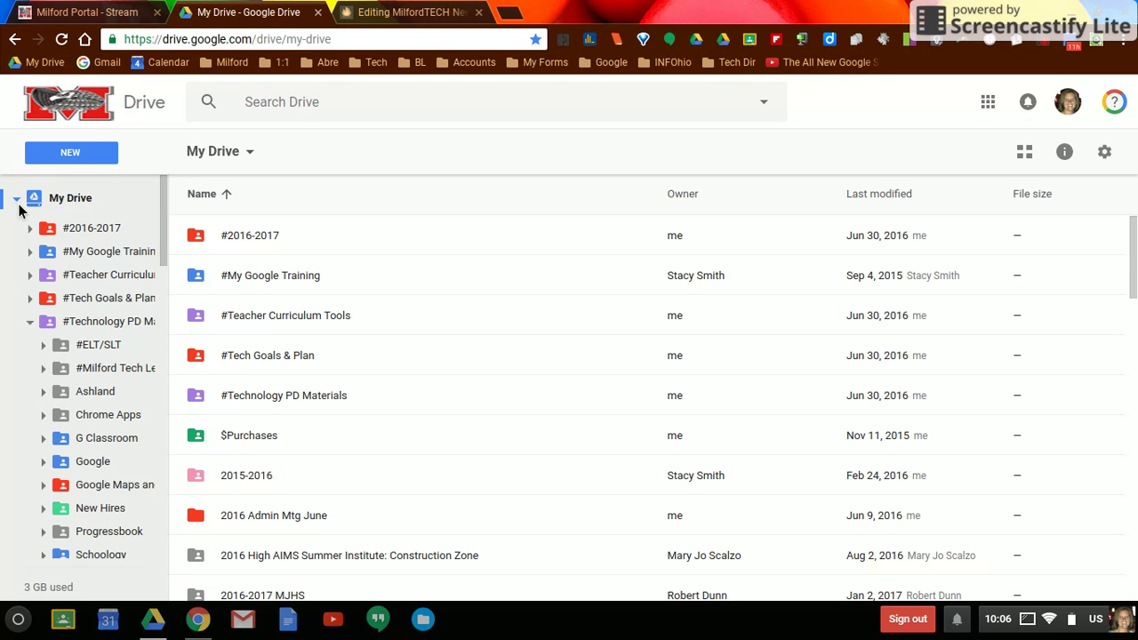
click(30, 230)
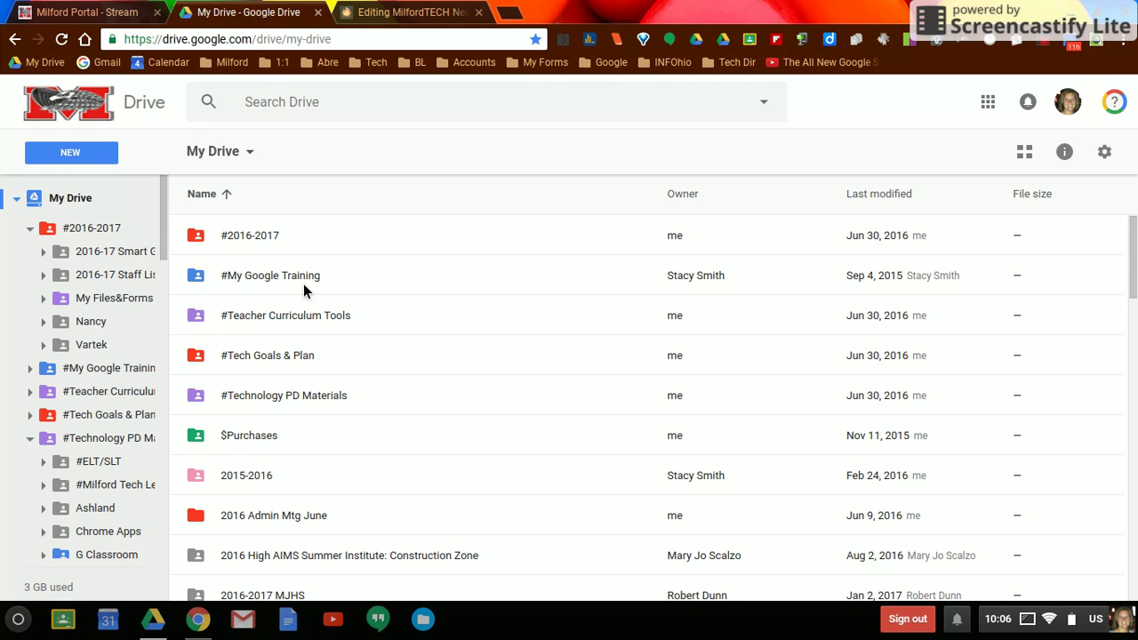
click(30, 230)
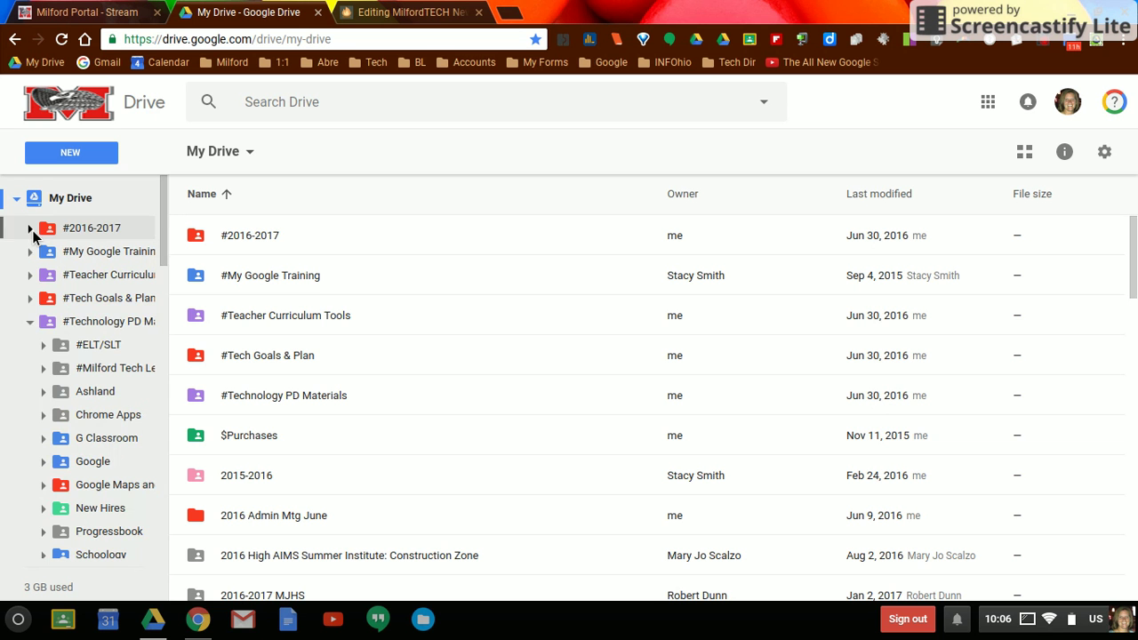
click(31, 323)
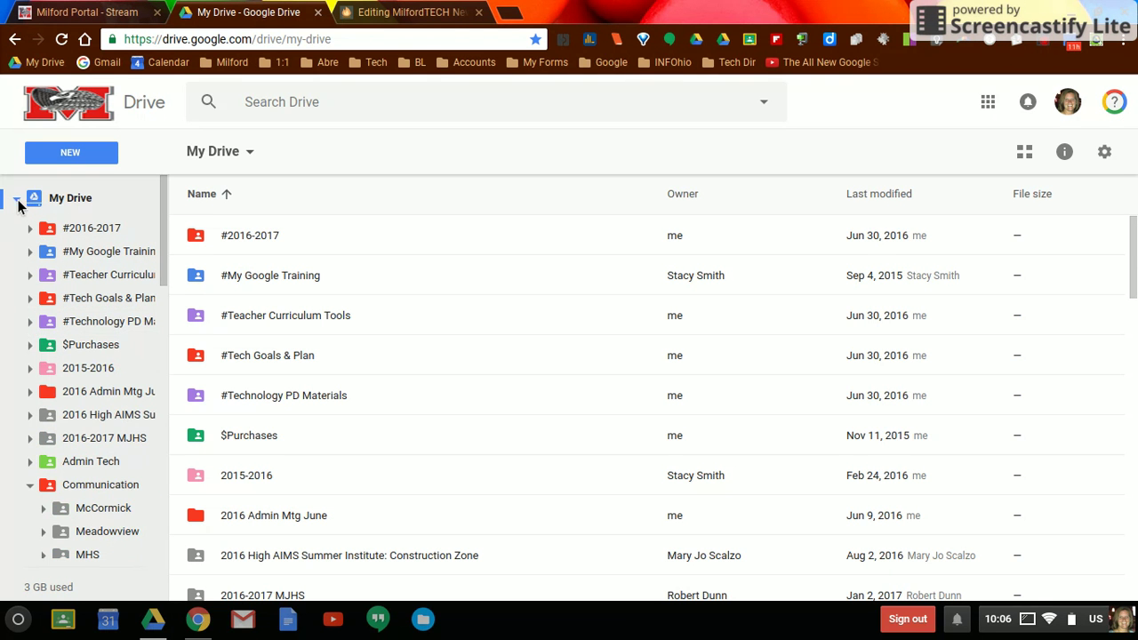
click(18, 199)
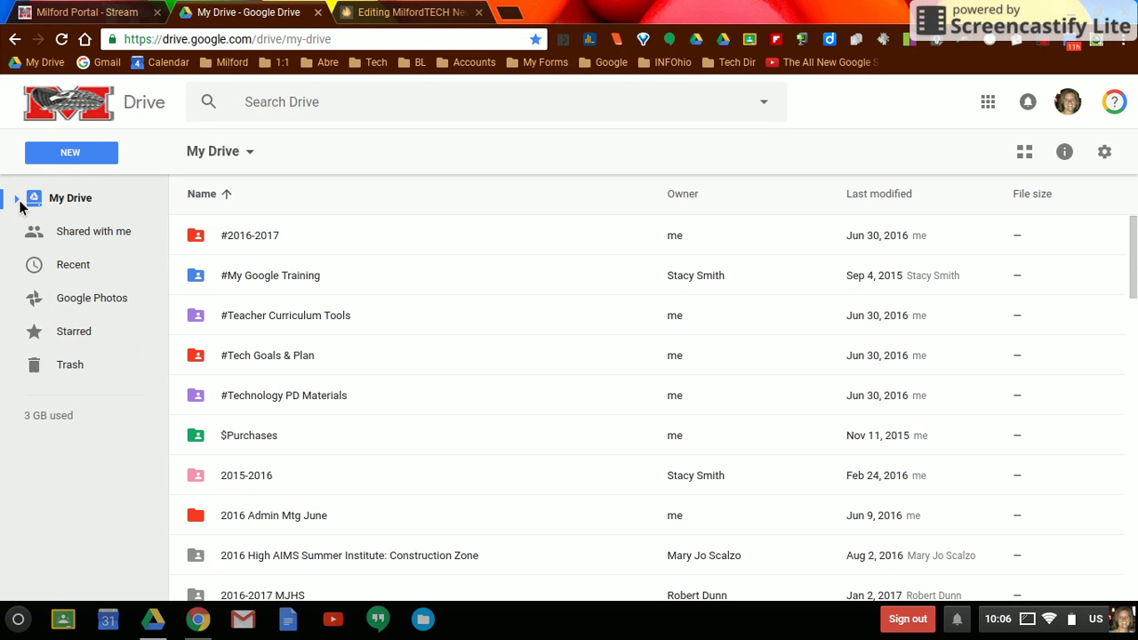
Step: View the files shared with me and check the folder locations of 7th grade chromebook labels, Delay Schedules 16-17 and the Digital Signage presentation
click(75, 236)
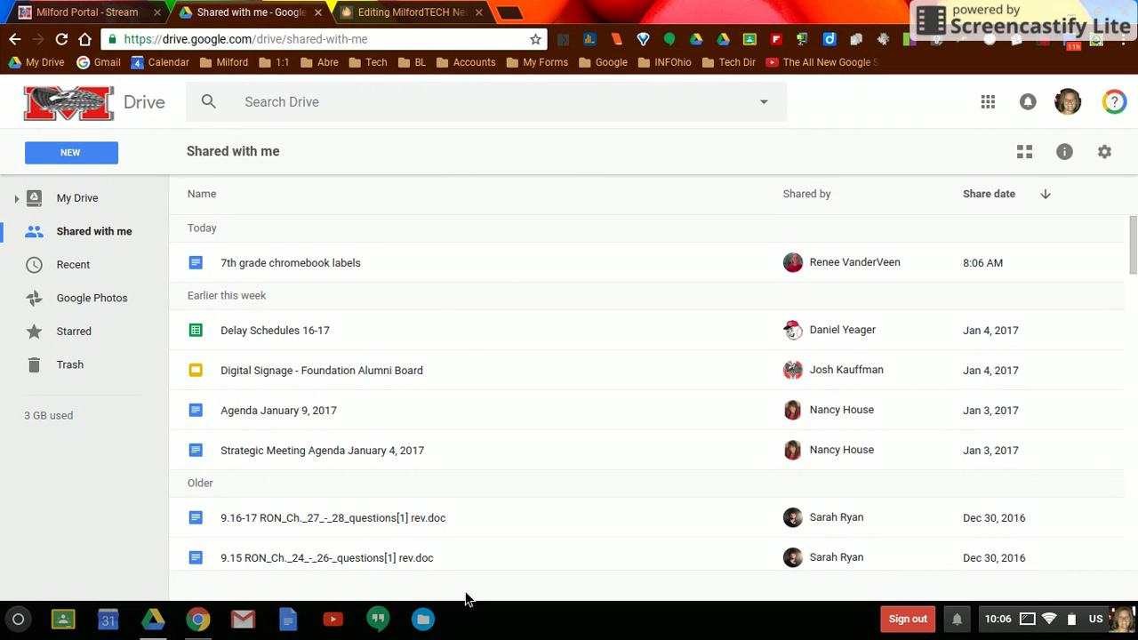
click(324, 277)
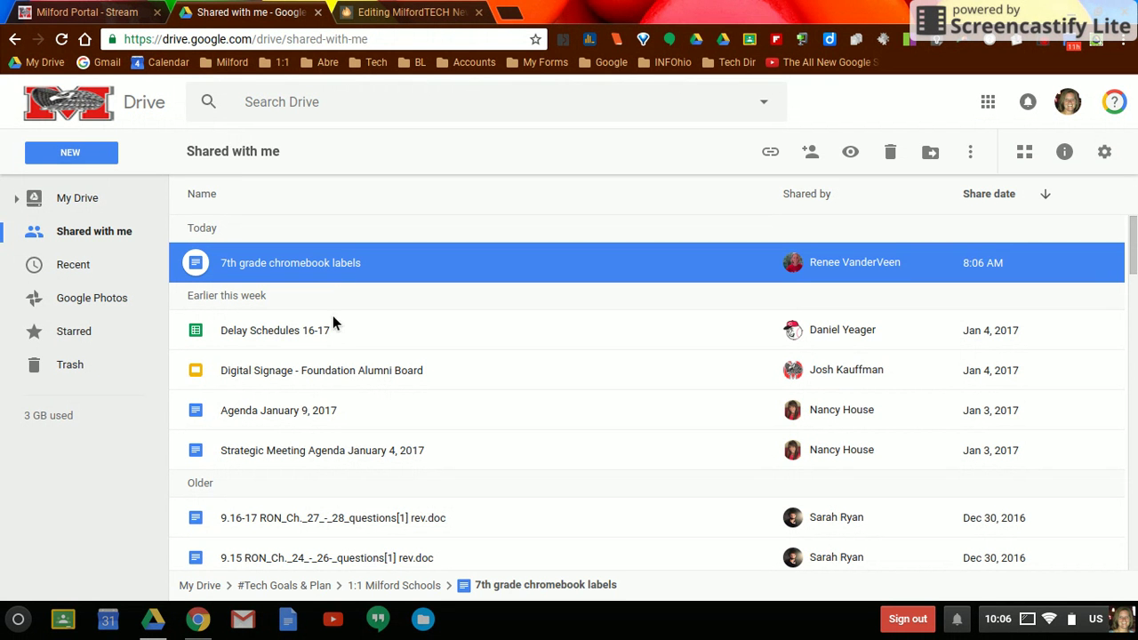
click(316, 332)
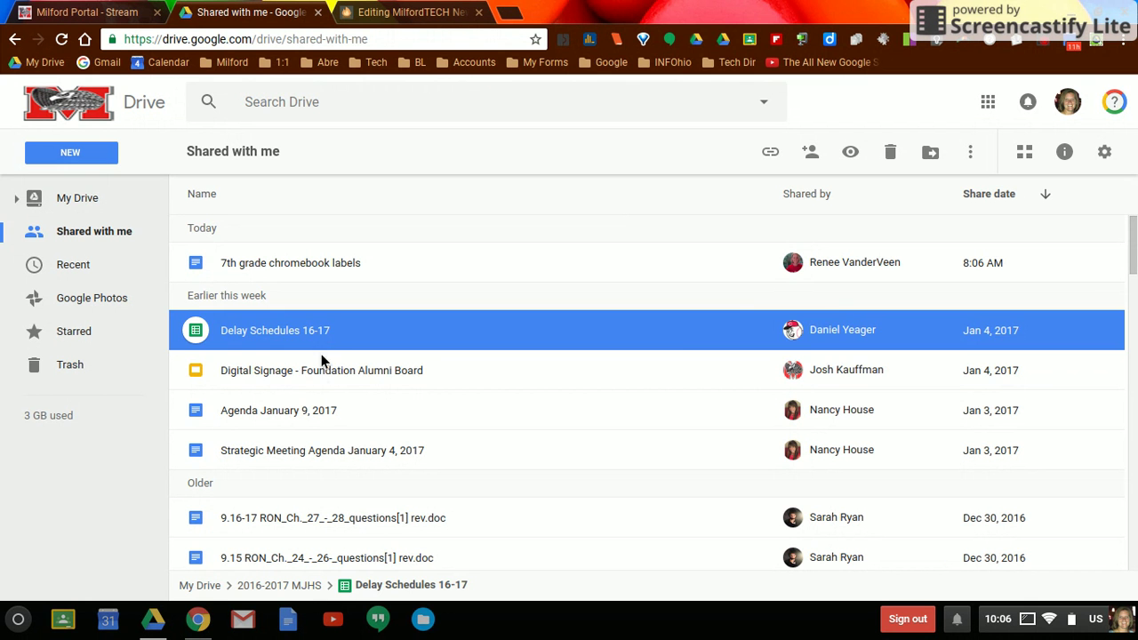
click(317, 377)
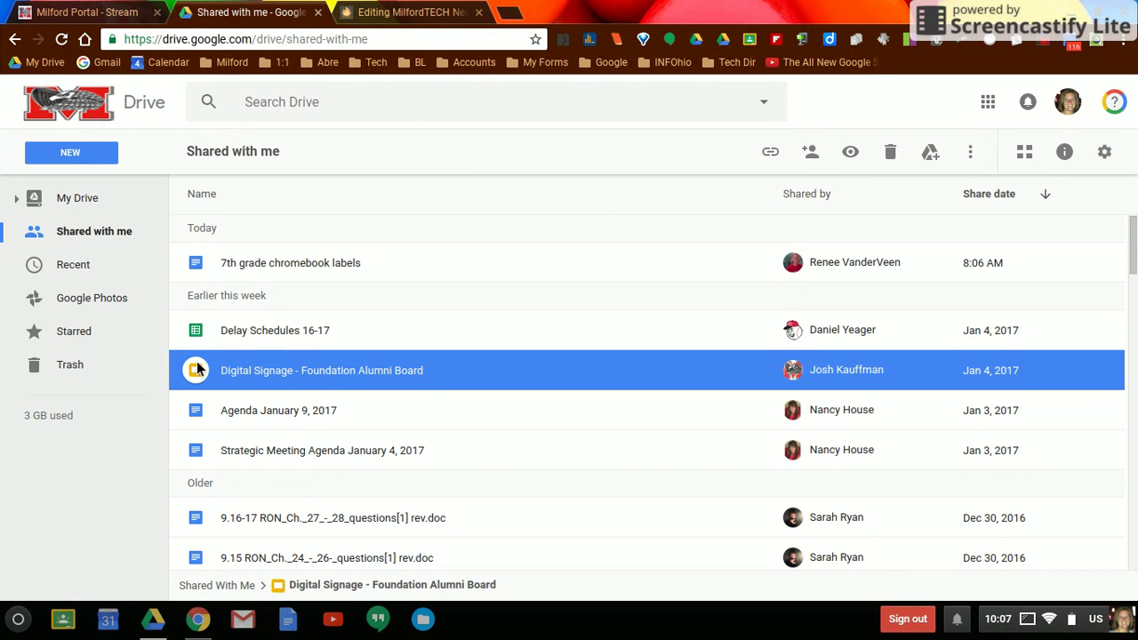
Step: View the recent files and check the actions available for OH Teacher Resource Letter.doc without applying any
click(64, 269)
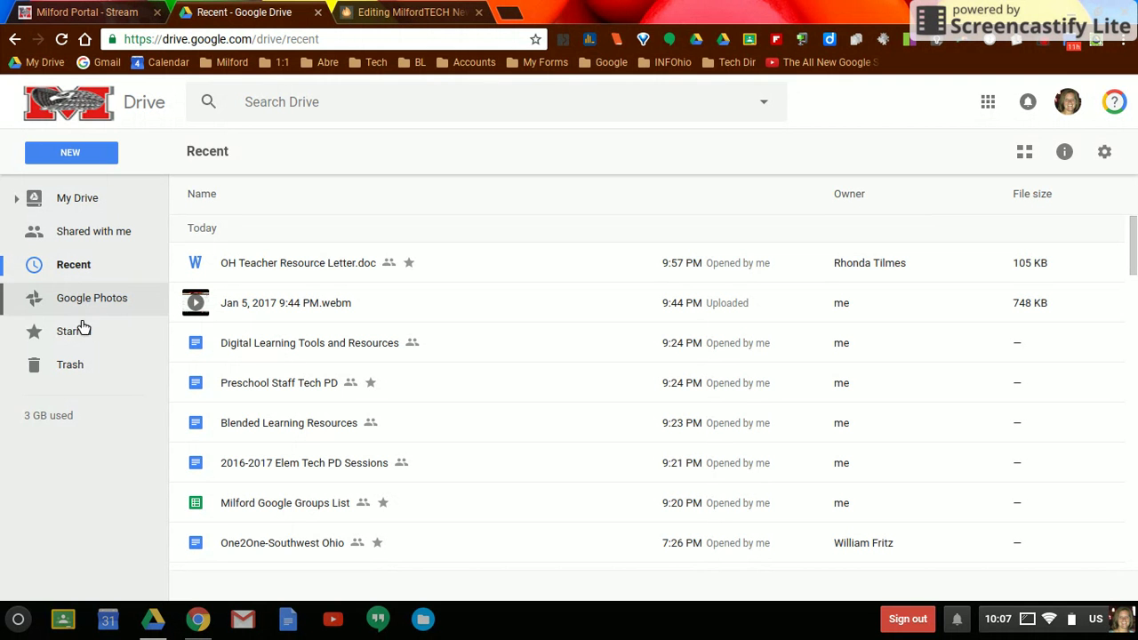
right_click(470, 265)
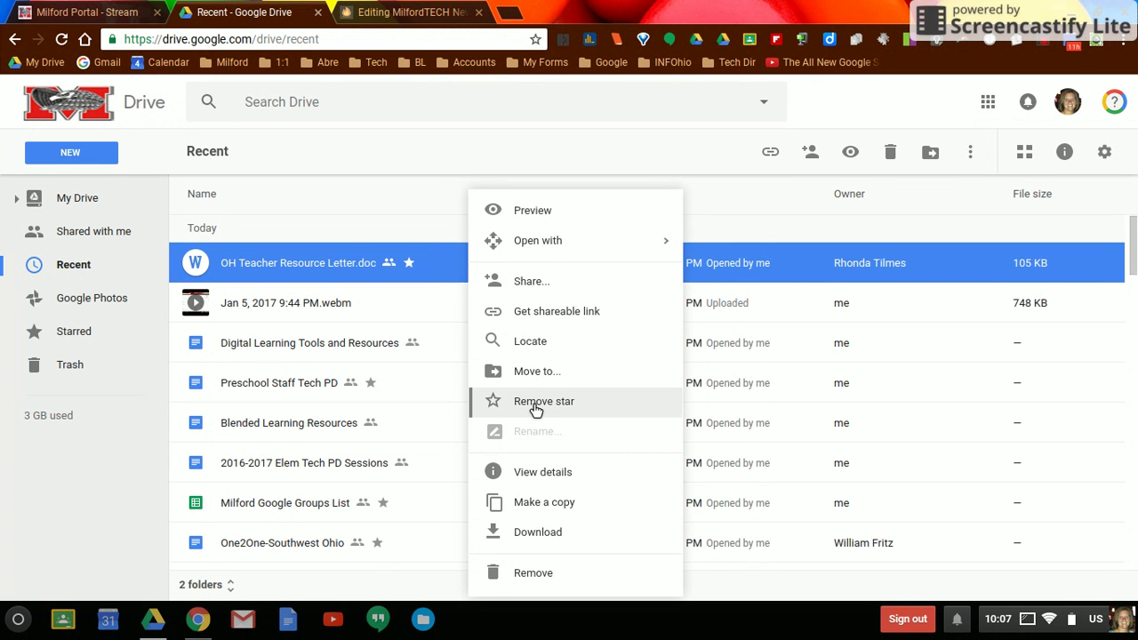
click(417, 182)
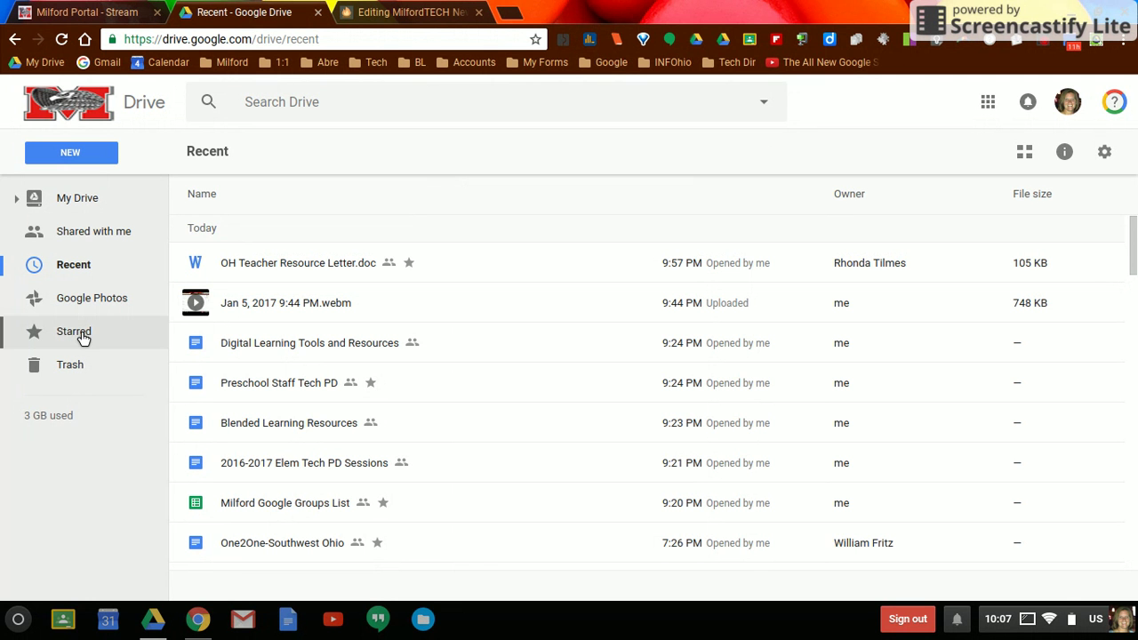
Step: View the starred files and browse through the folder list in My Drive
click(79, 334)
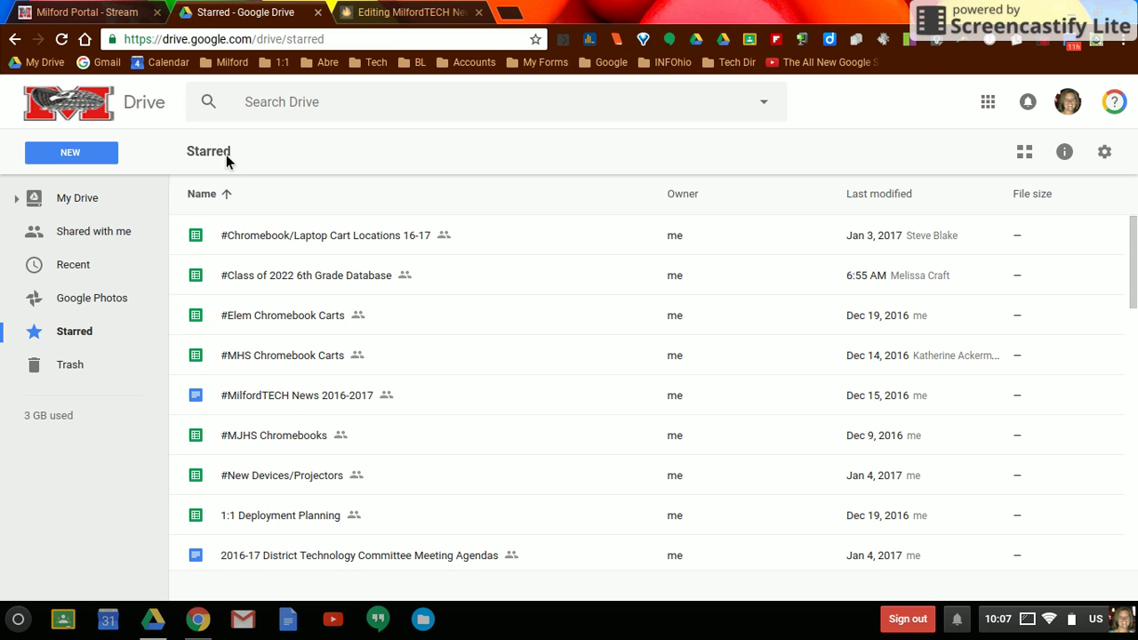
click(83, 209)
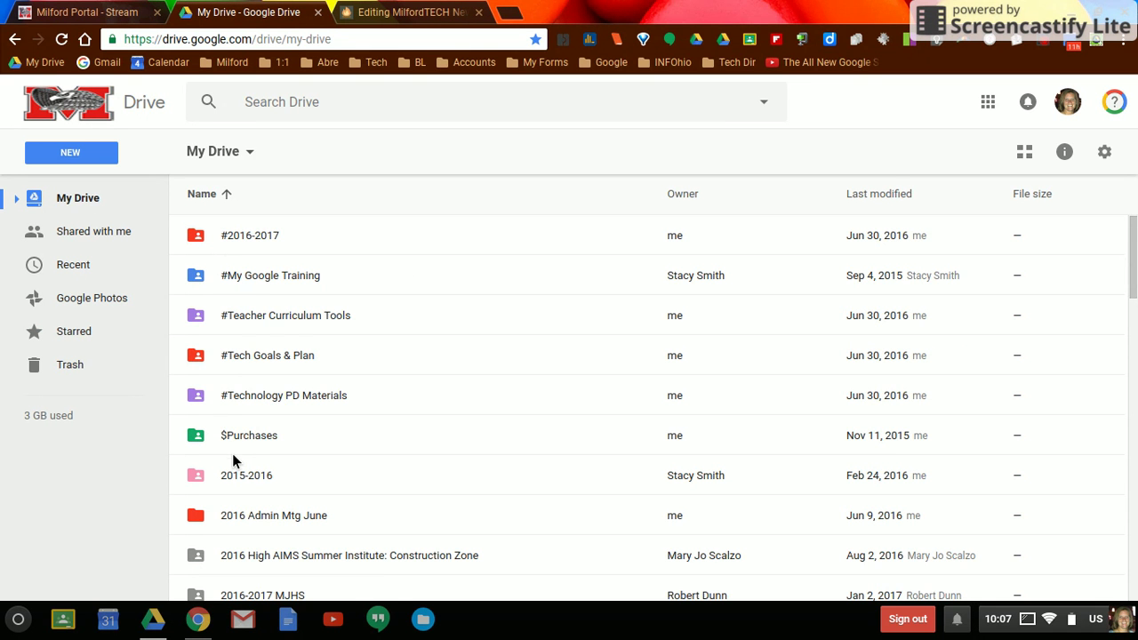
scroll(235, 448, down, 2)
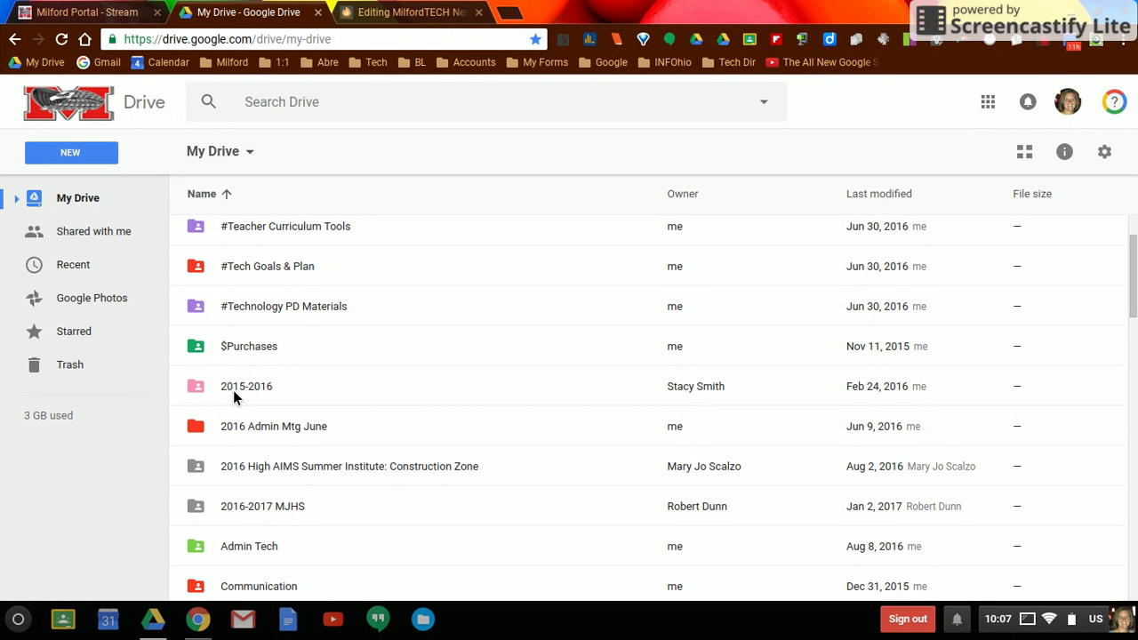
scroll(223, 355, up, 2)
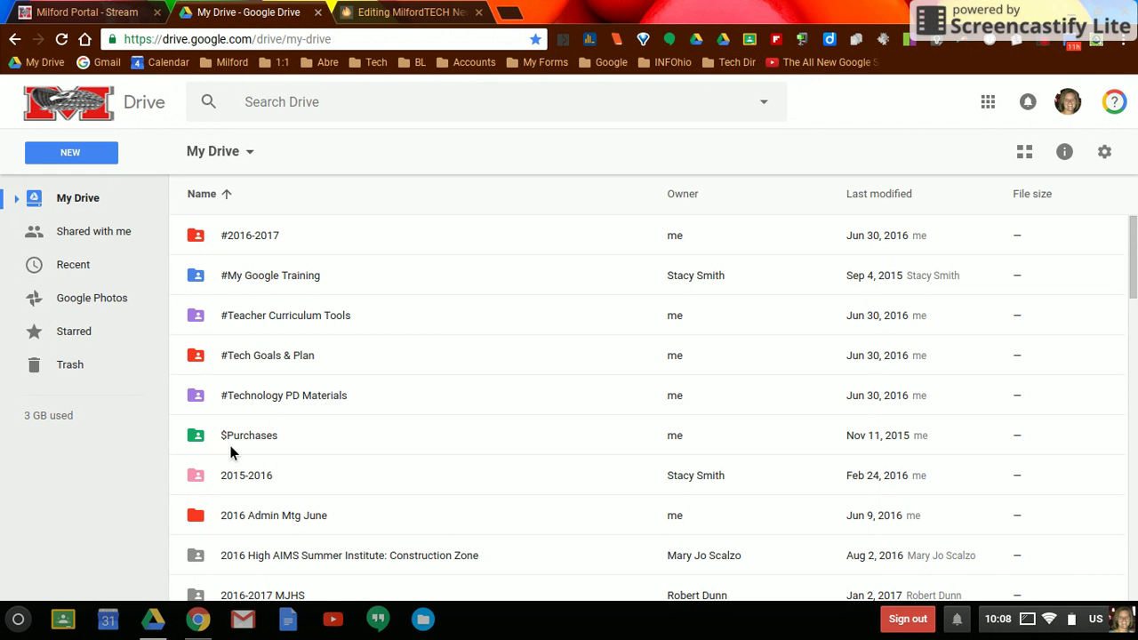
scroll(237, 498, down, 3)
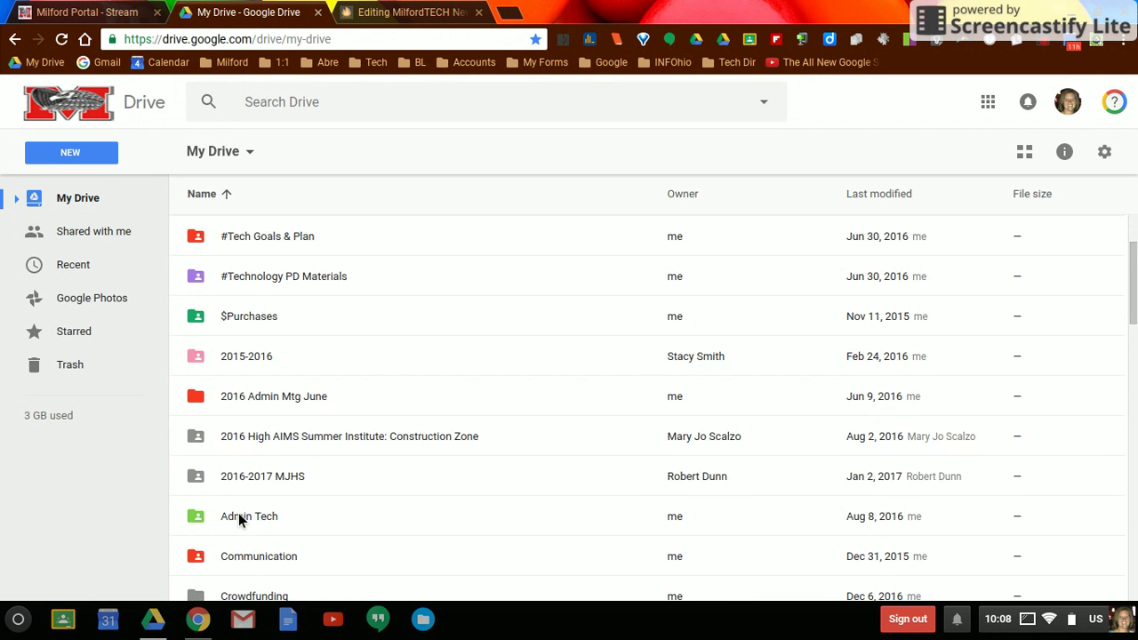
scroll(238, 506, down, 3)
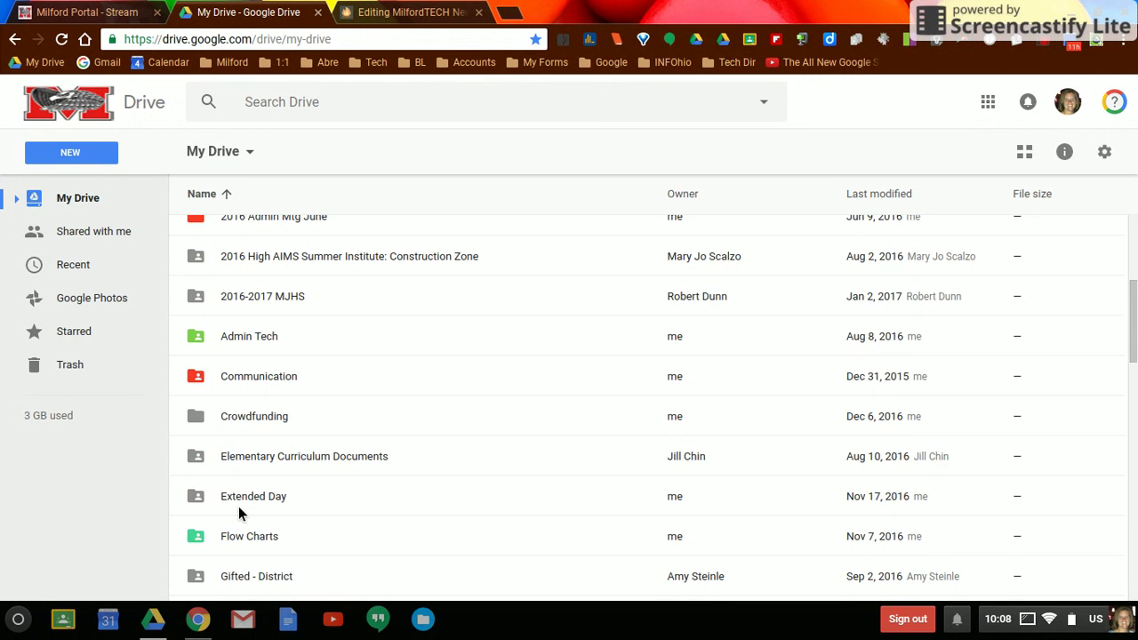
scroll(239, 508, up, 6)
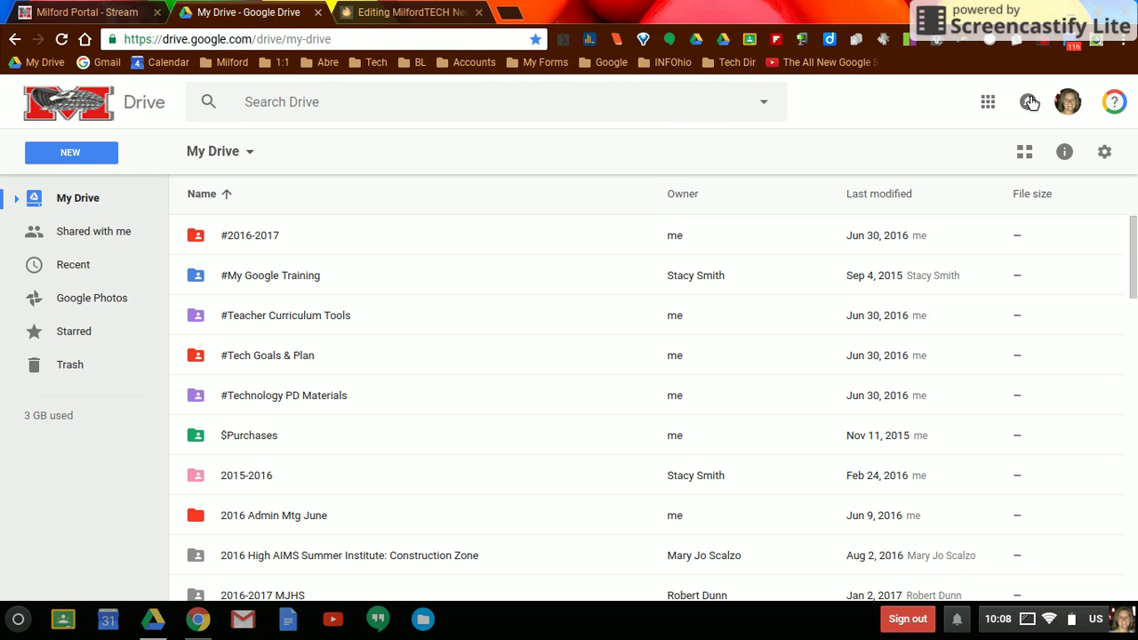
Step: Display My Drive as a grid, look over its folders and file thumbnails, and switch back to the list layout
click(1027, 152)
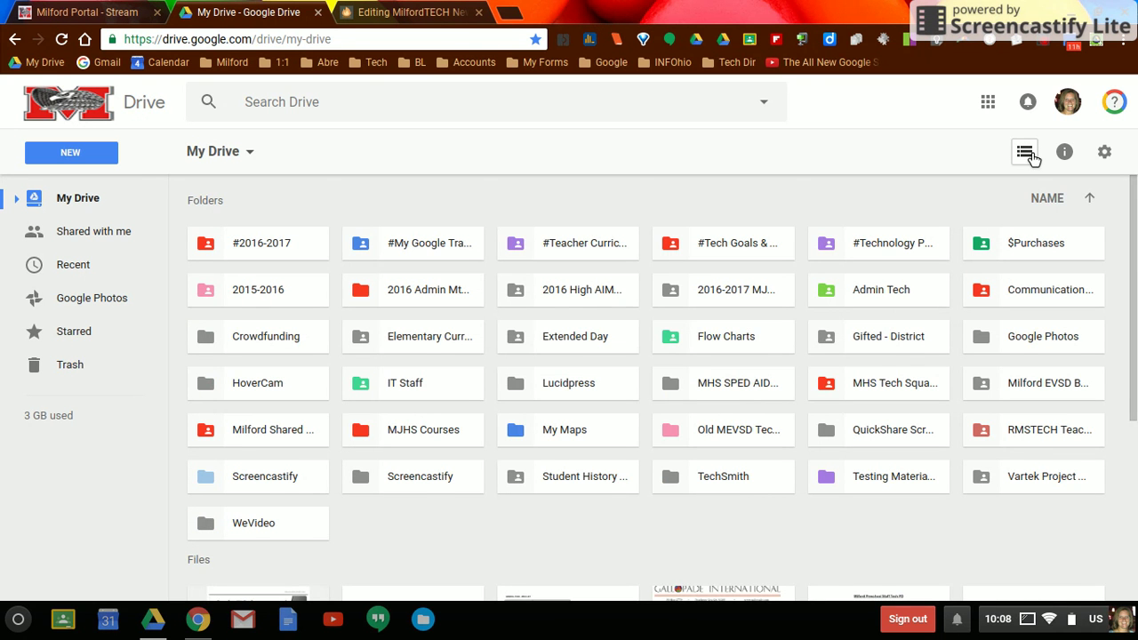
scroll(636, 521, down, 3)
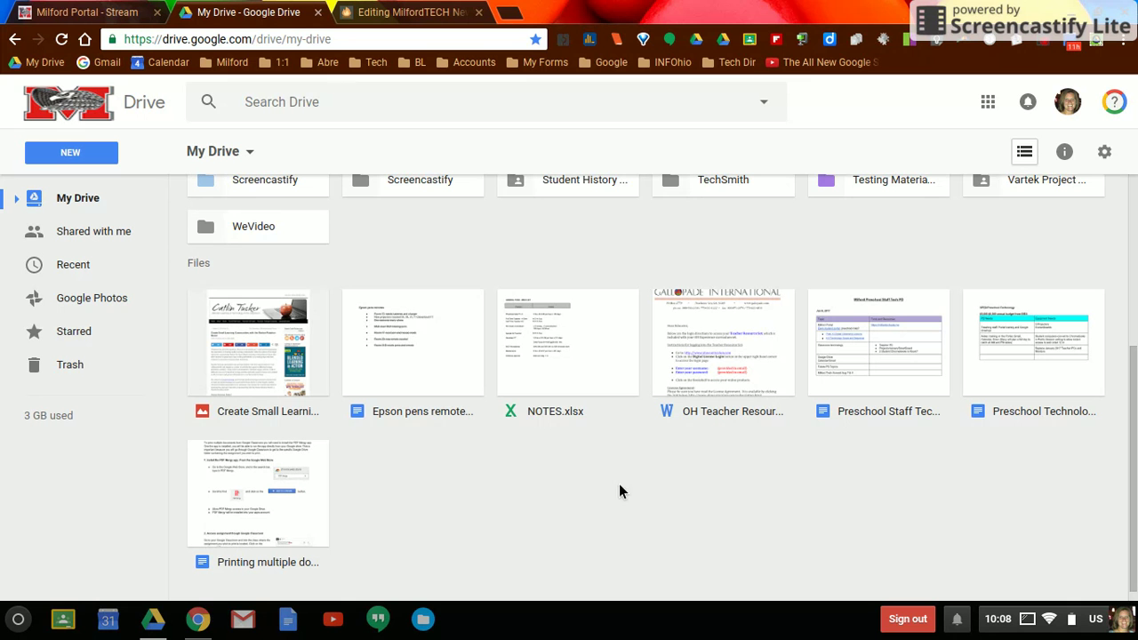
click(1027, 156)
Step: Show the details and activity of the #Tech Goals & Plan folder and the activity of #Technology PD Materials, and hide the details
click(1067, 157)
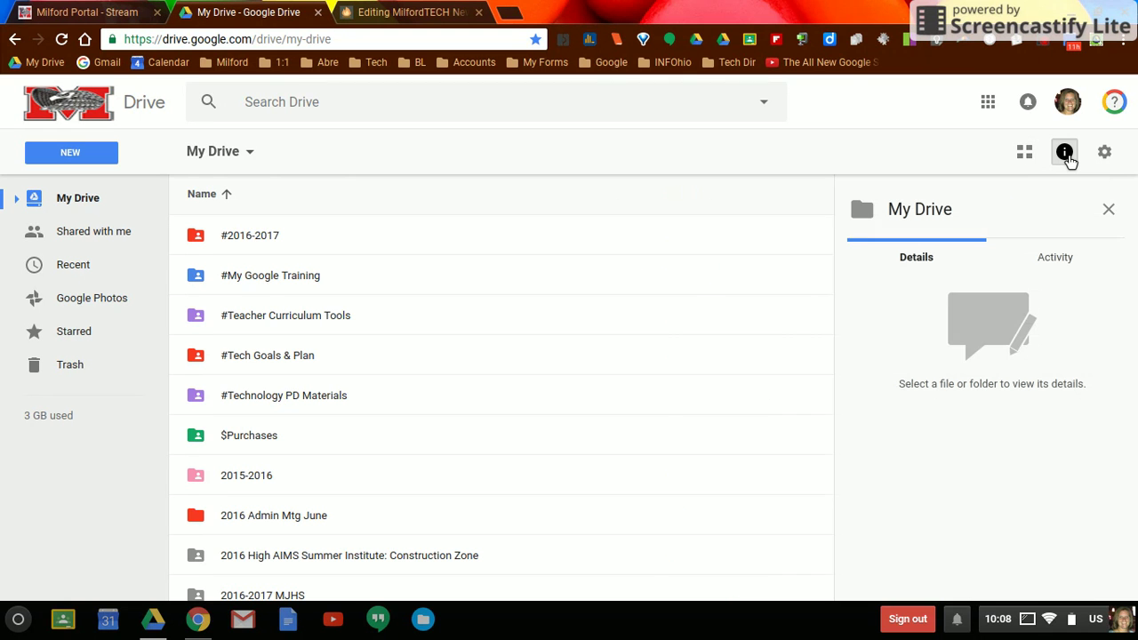
click(291, 362)
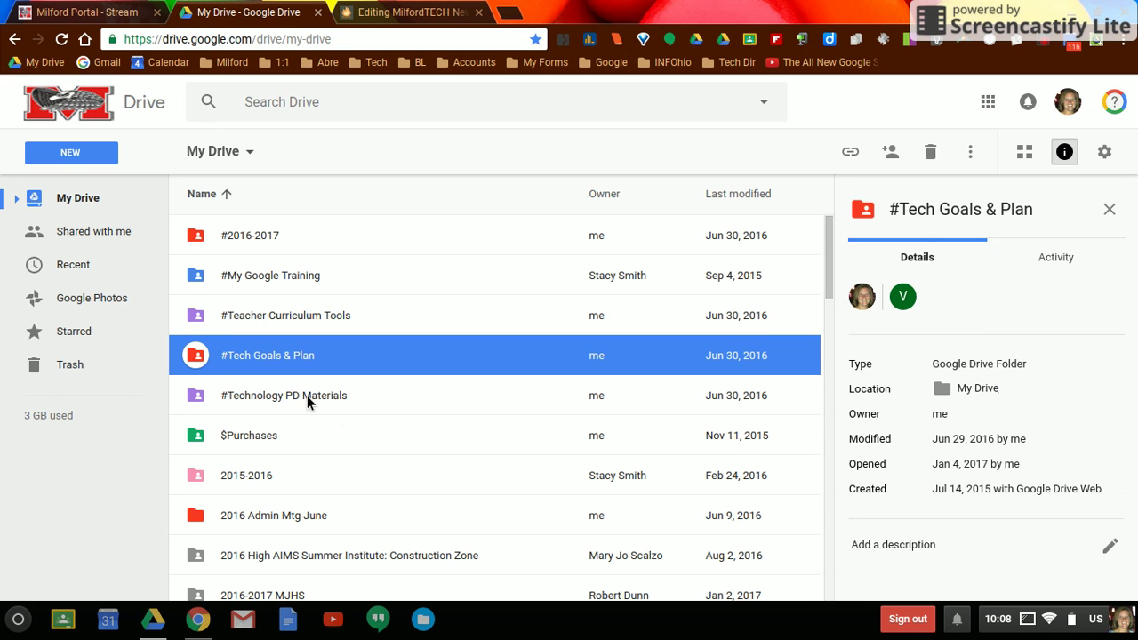
click(1067, 262)
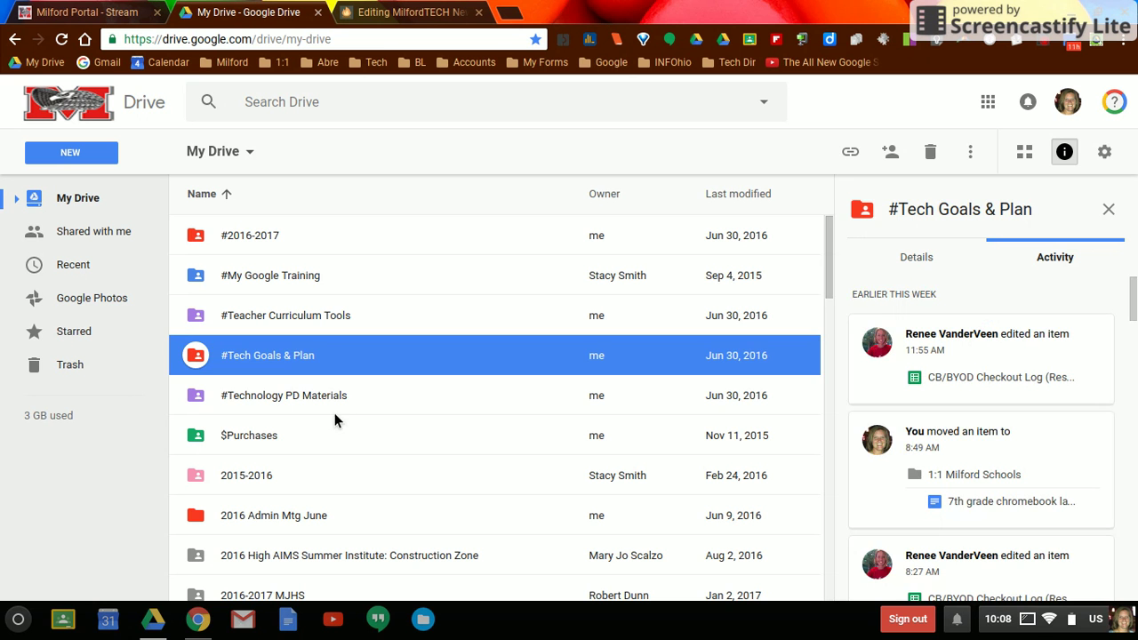
click(313, 396)
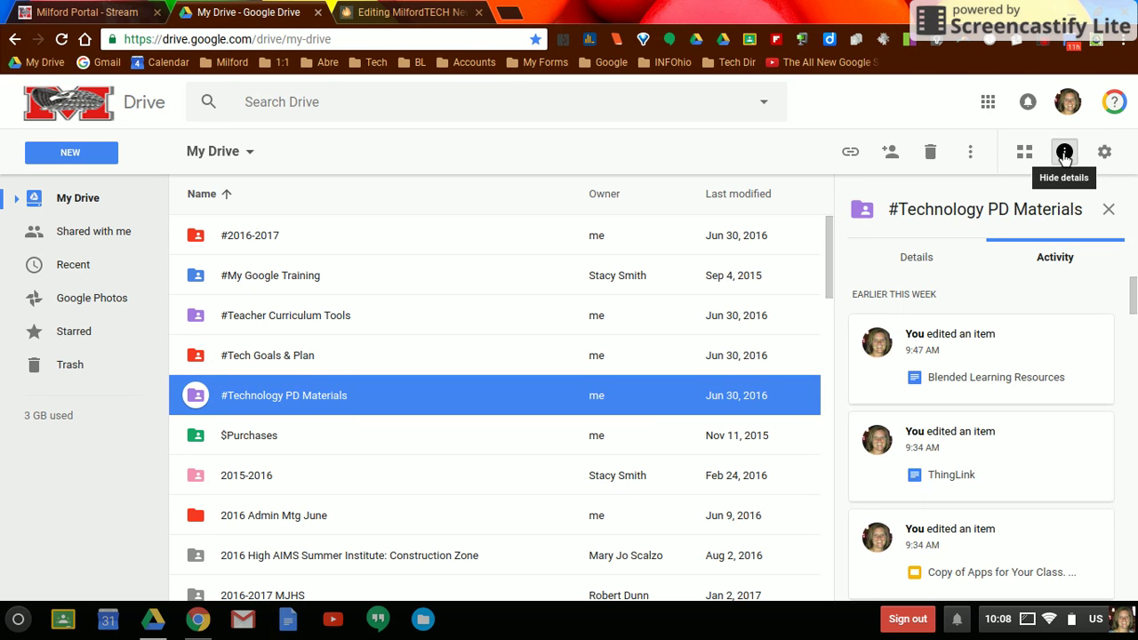
click(1071, 158)
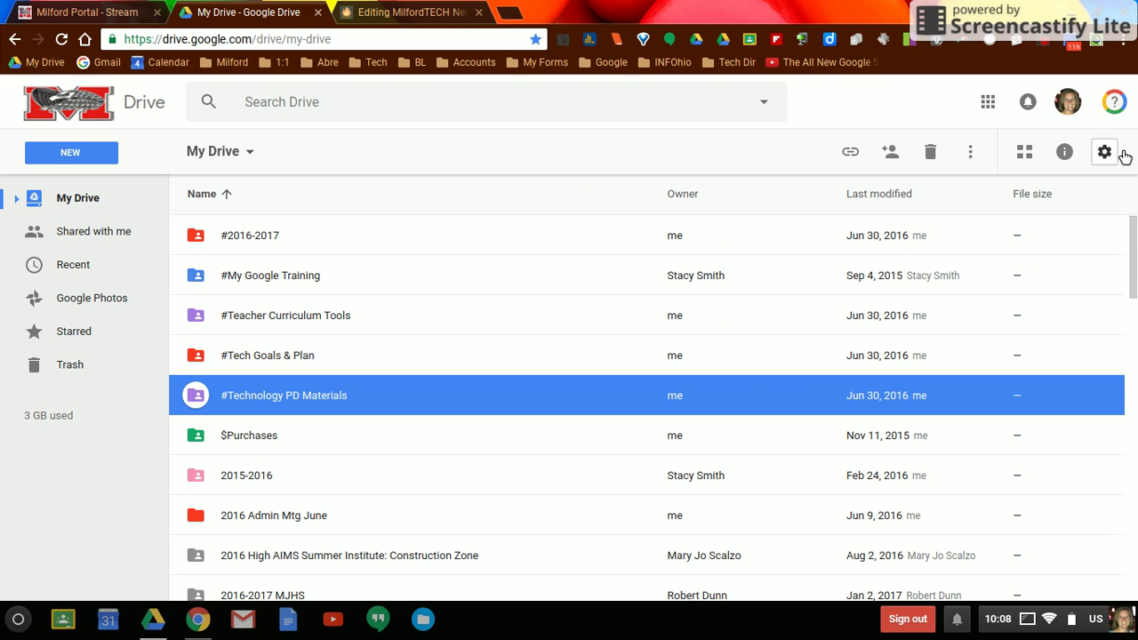
Step: Open the Drive settings and review the general options, including the density choices and Google Photos folder option
click(1104, 153)
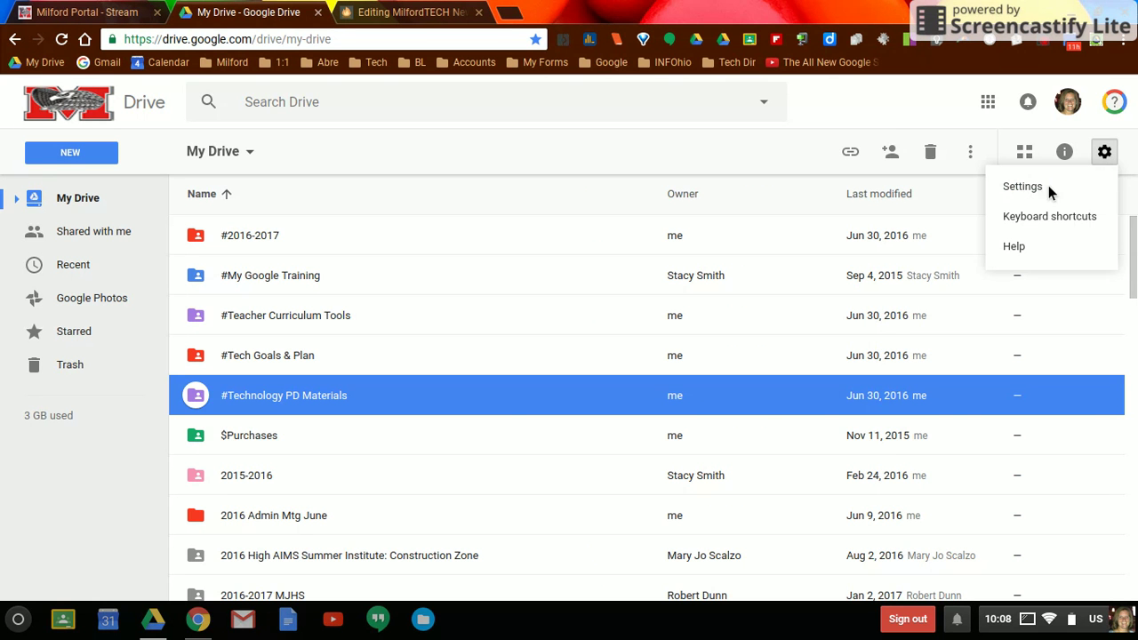
click(1023, 187)
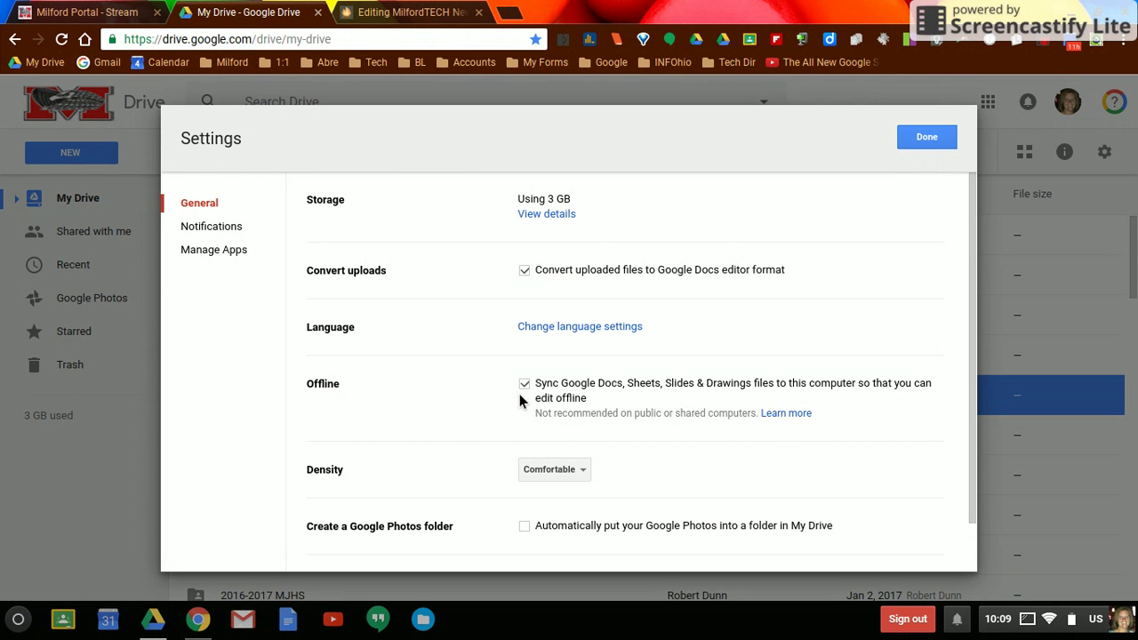
click(543, 475)
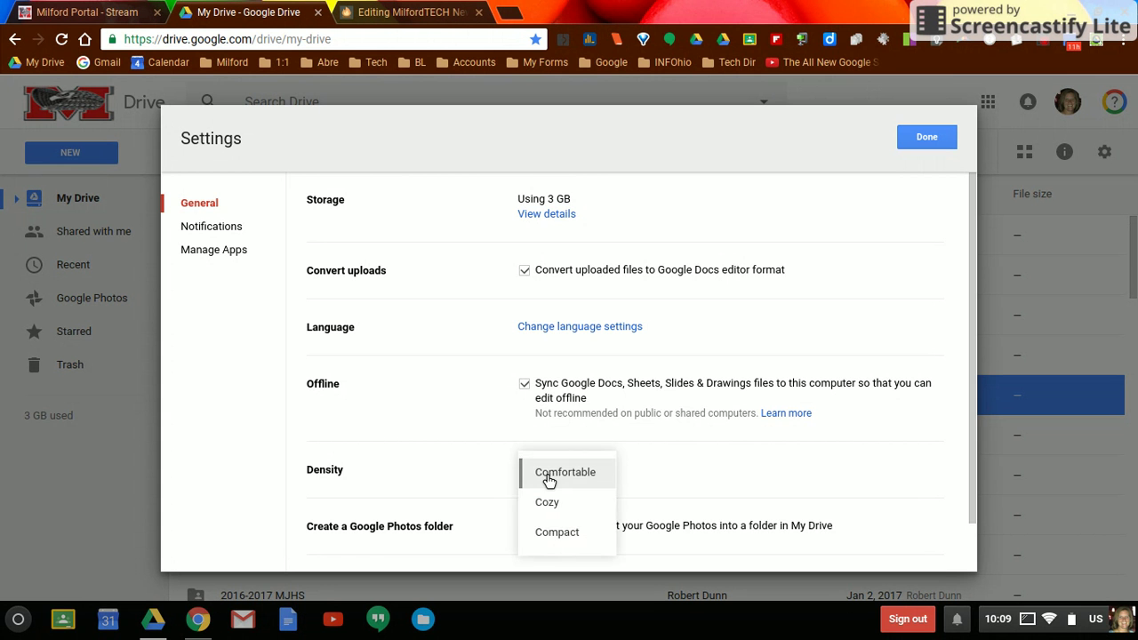
click(652, 476)
scroll(655, 477, down, 2)
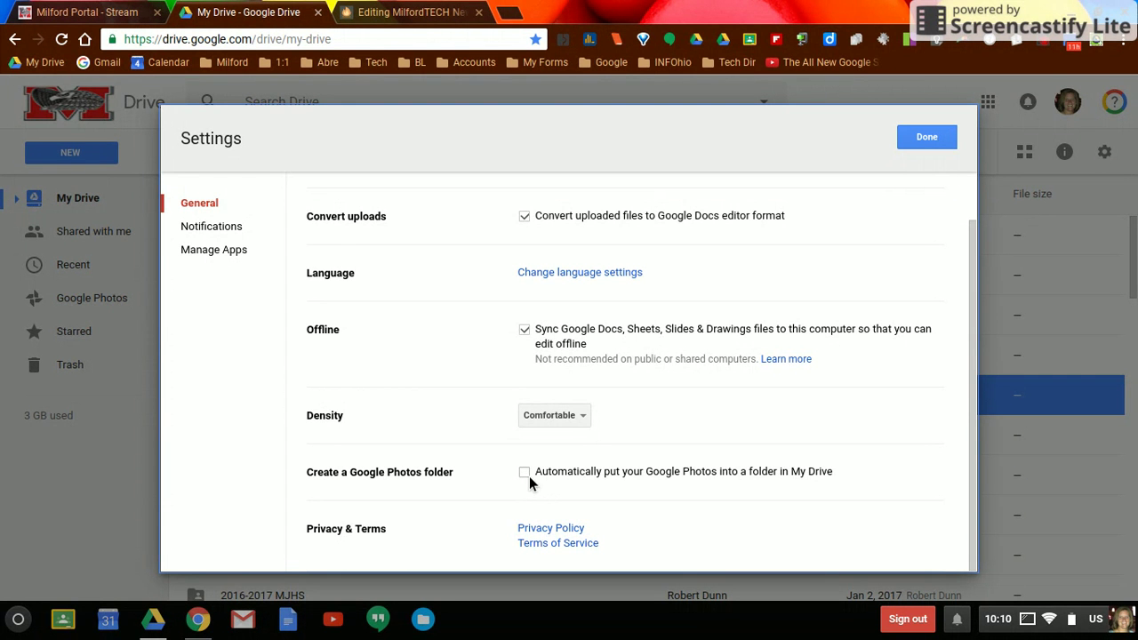
Step: Review the notification settings and the list of apps connected to Drive, and close the settings
click(232, 231)
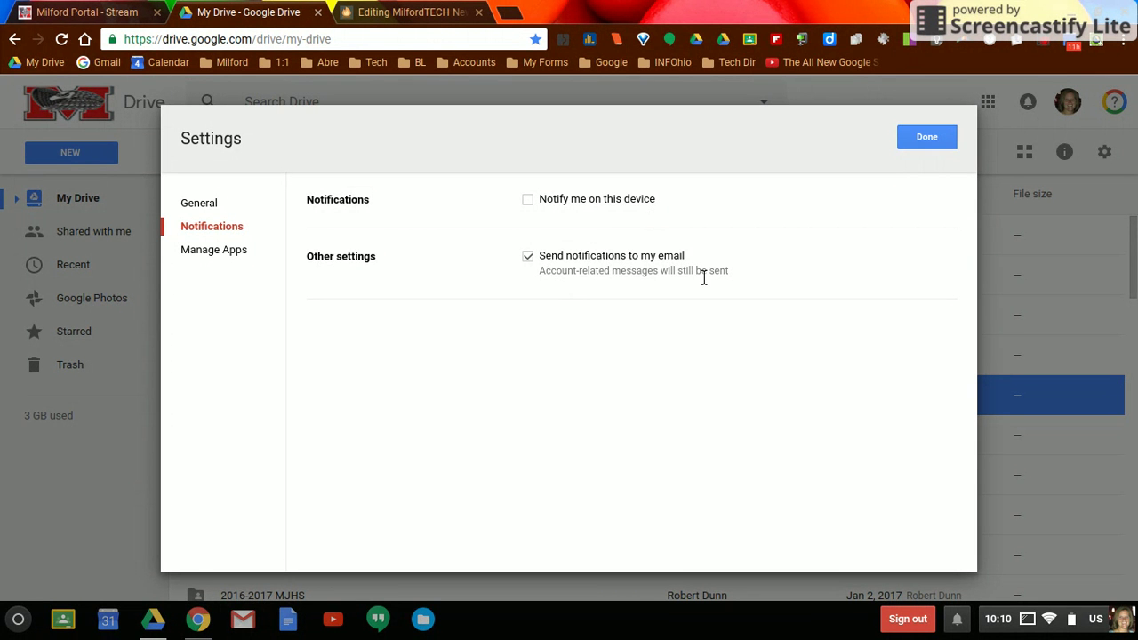
click(214, 254)
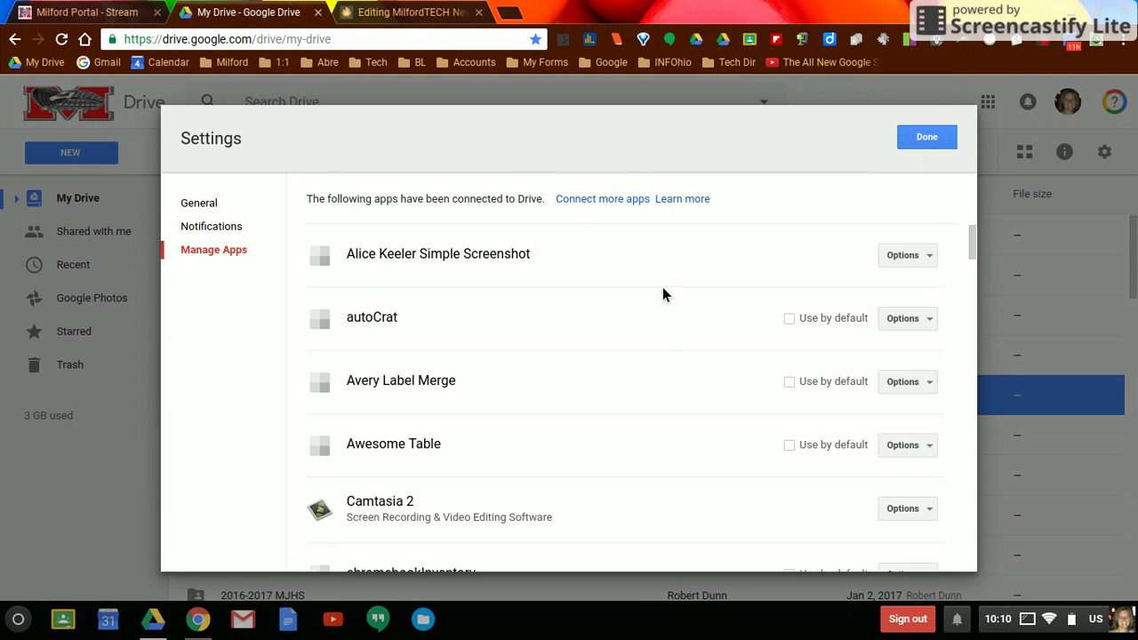
scroll(662, 287, down, 3)
scroll(666, 325, down, 5)
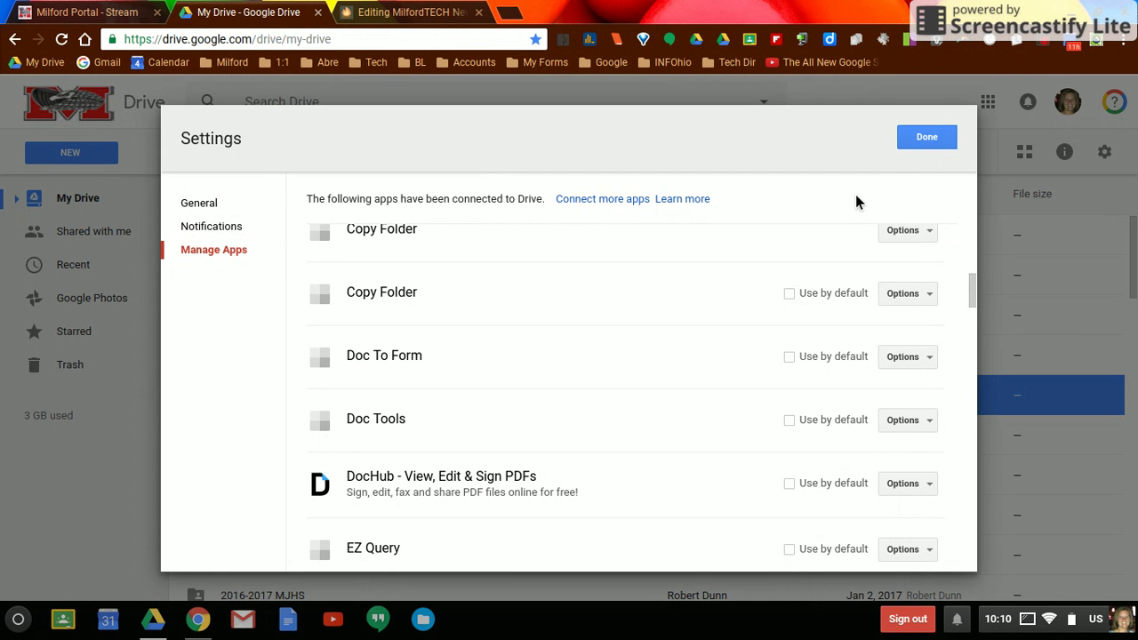
click(937, 142)
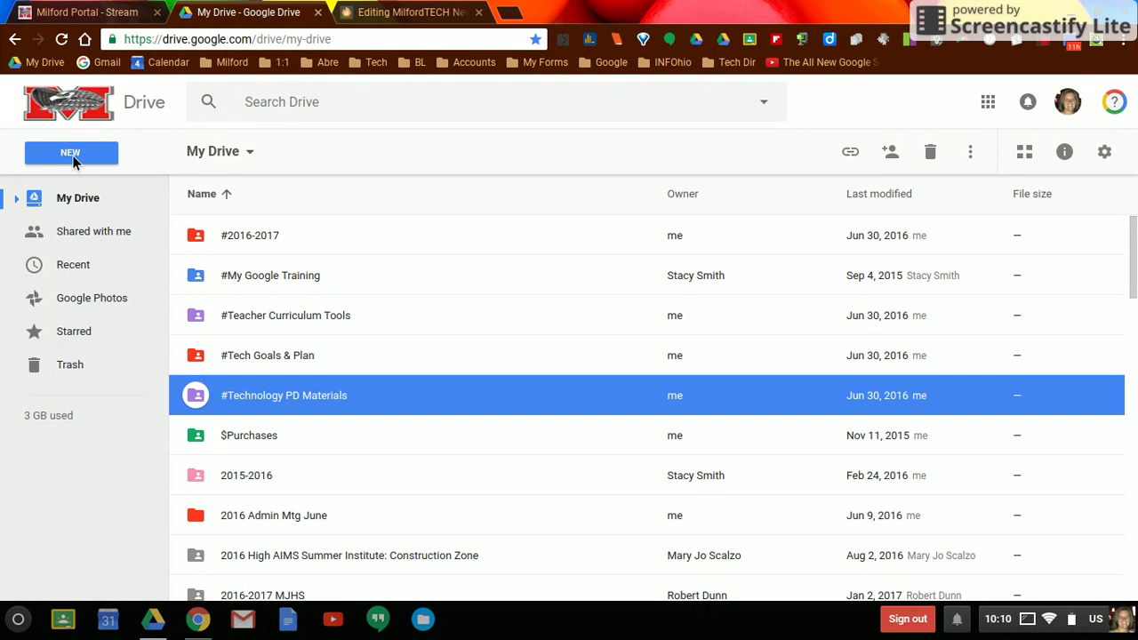
Step: Review the options for creating new items, including the additional connected apps from Google Forms to ZIP Extractor, and close the list
click(72, 155)
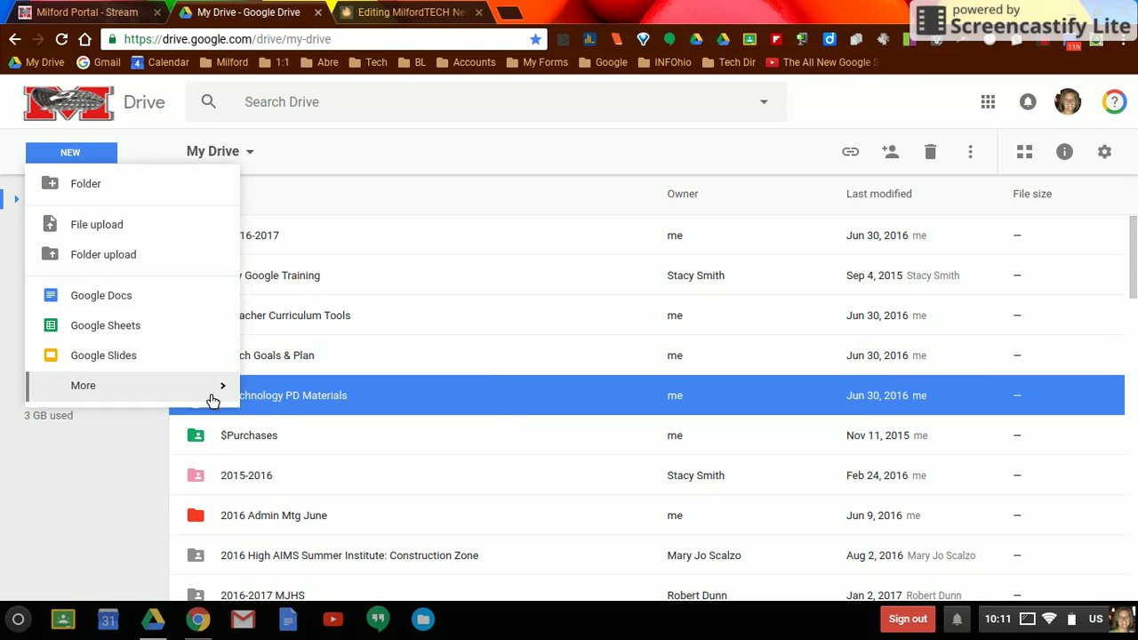
mouse_move(217, 394)
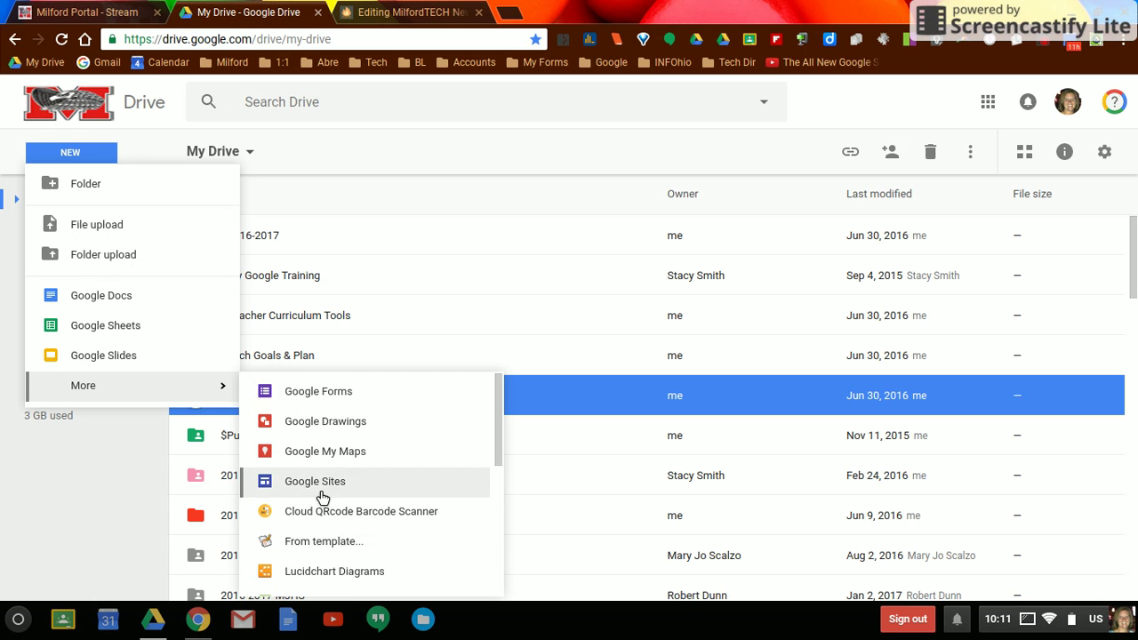
scroll(436, 531, down, 2)
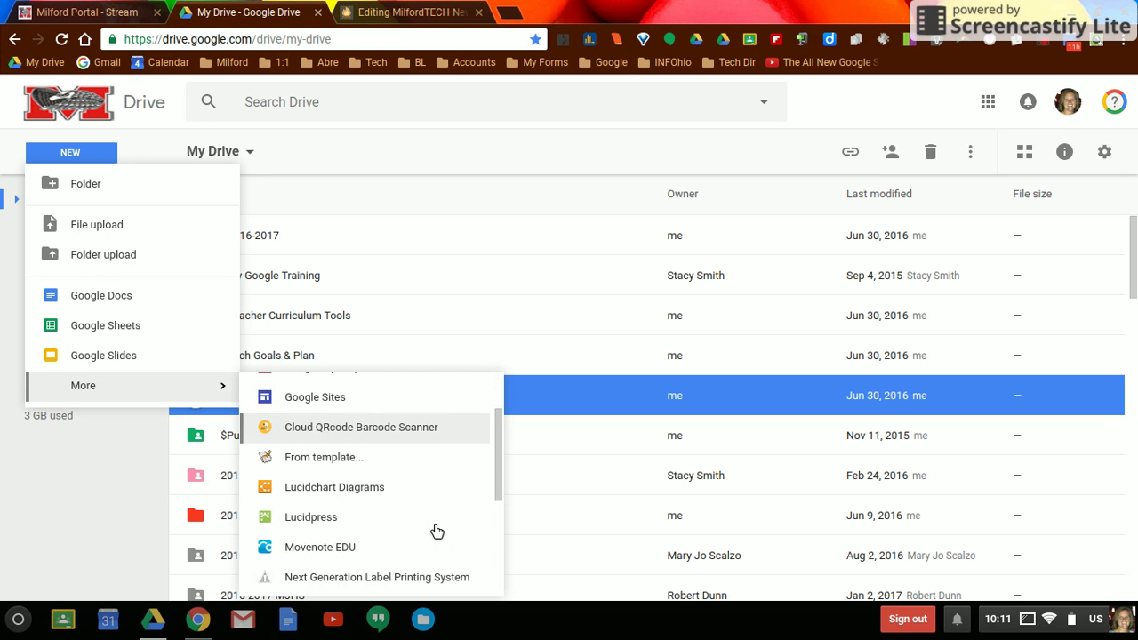
scroll(380, 457, down, 2)
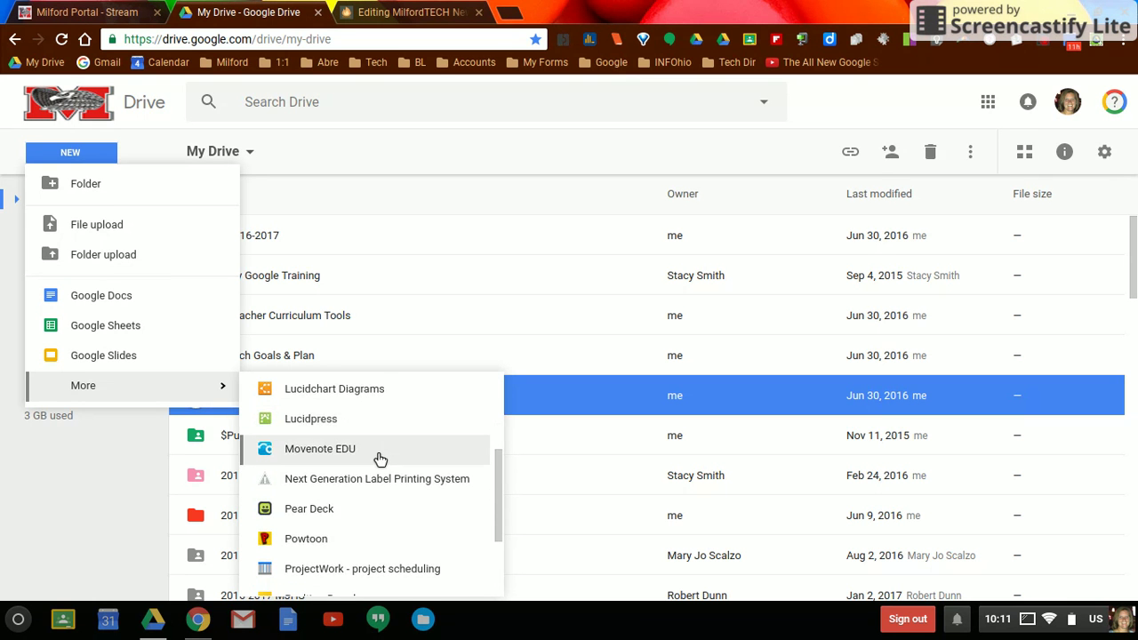
scroll(380, 459, down, 3)
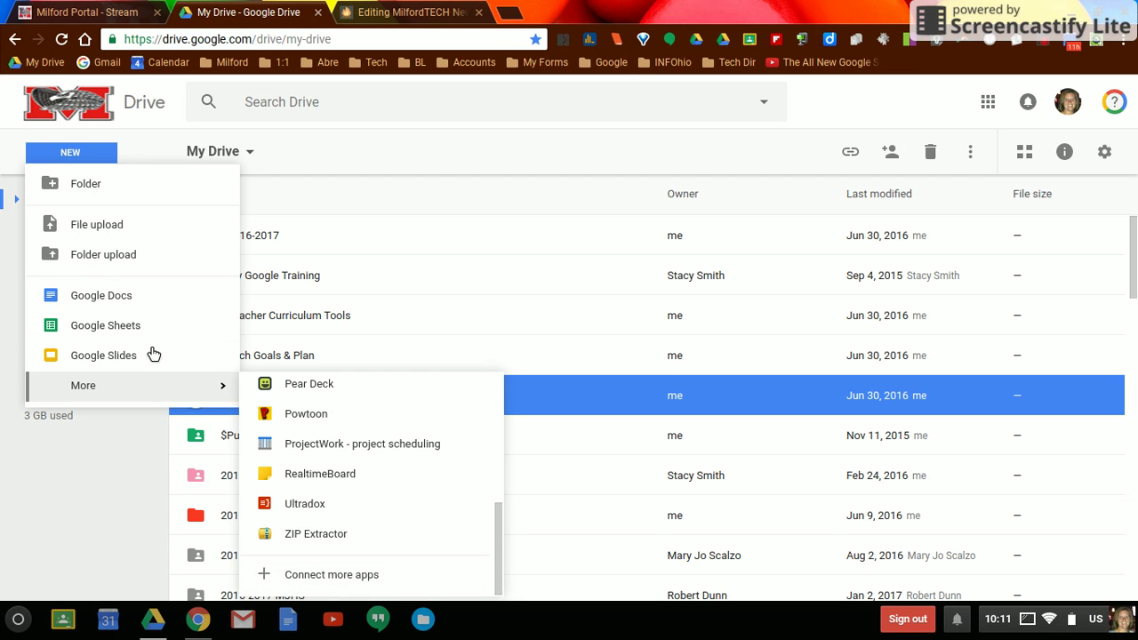
click(137, 151)
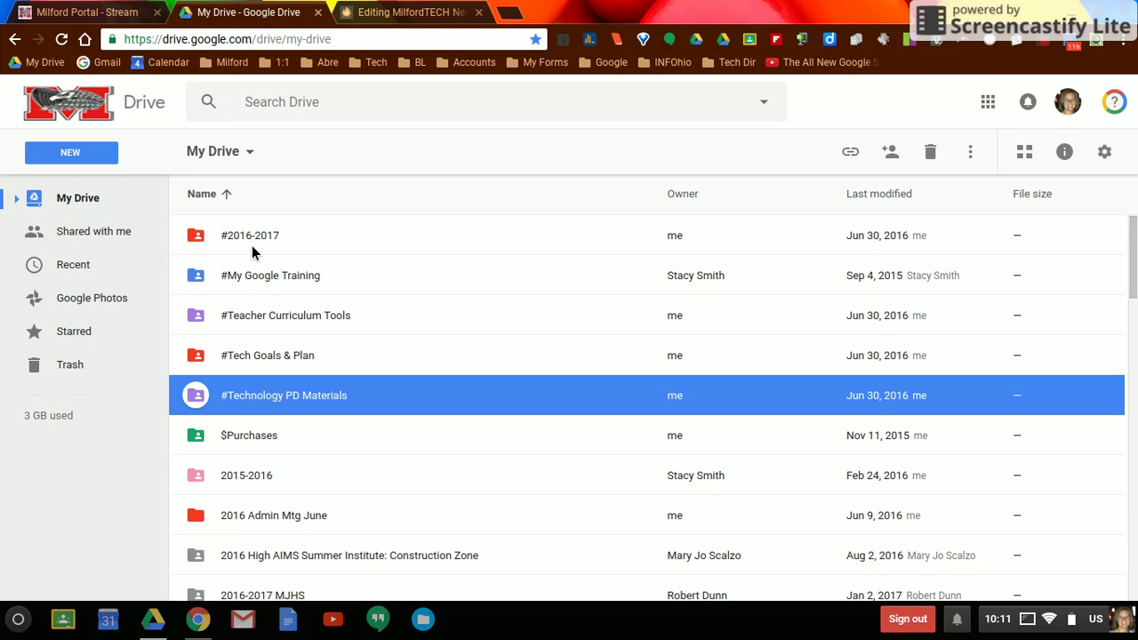
Step: Open the #Technology PD Materials folder, view its #Milford Tech Leaders subfolder, and return to #Technology PD Materials
double_click(262, 404)
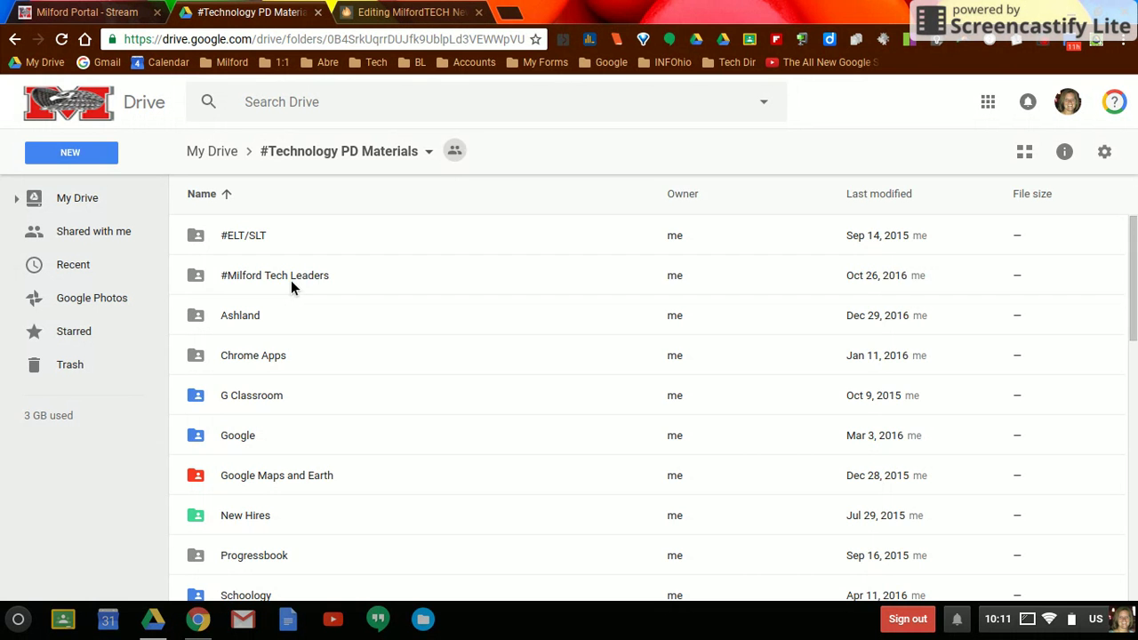
click(291, 280)
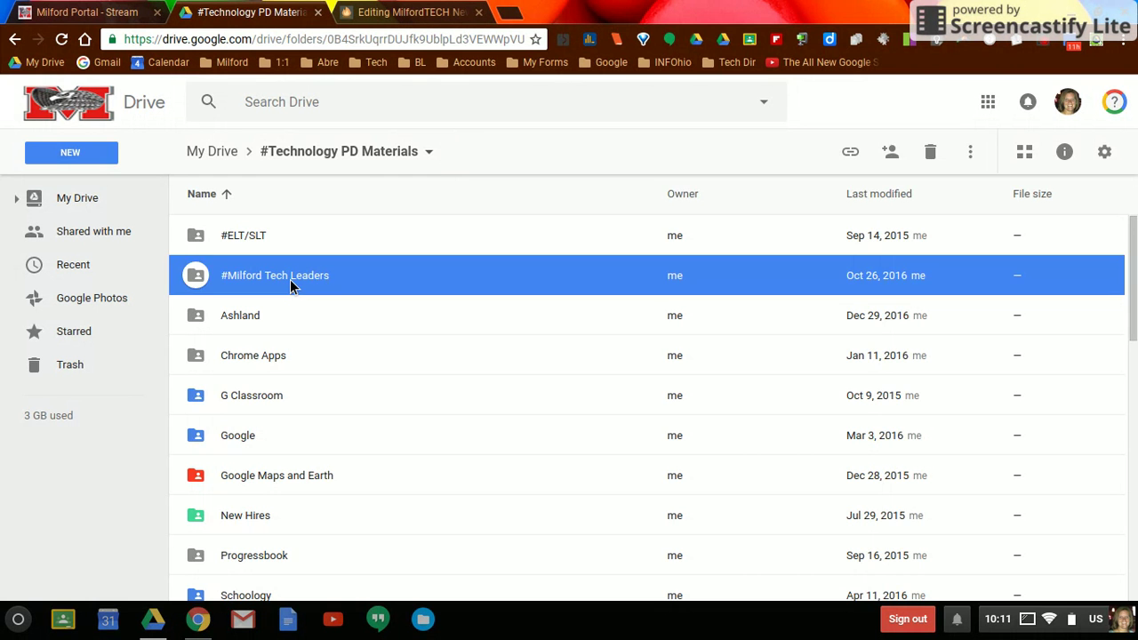
double_click(291, 280)
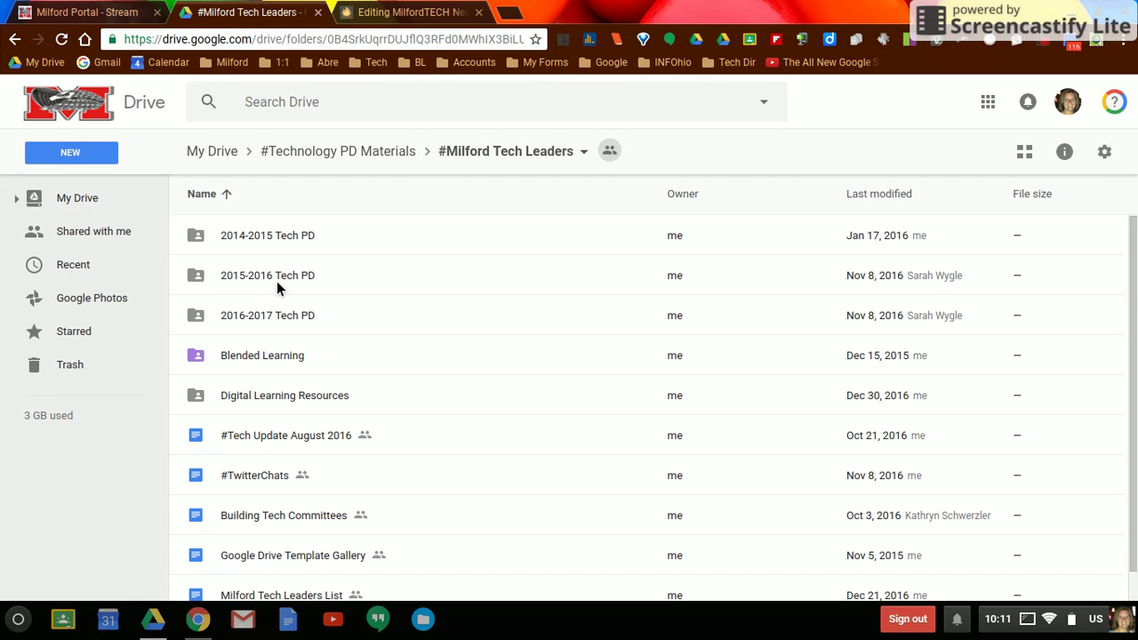
click(372, 153)
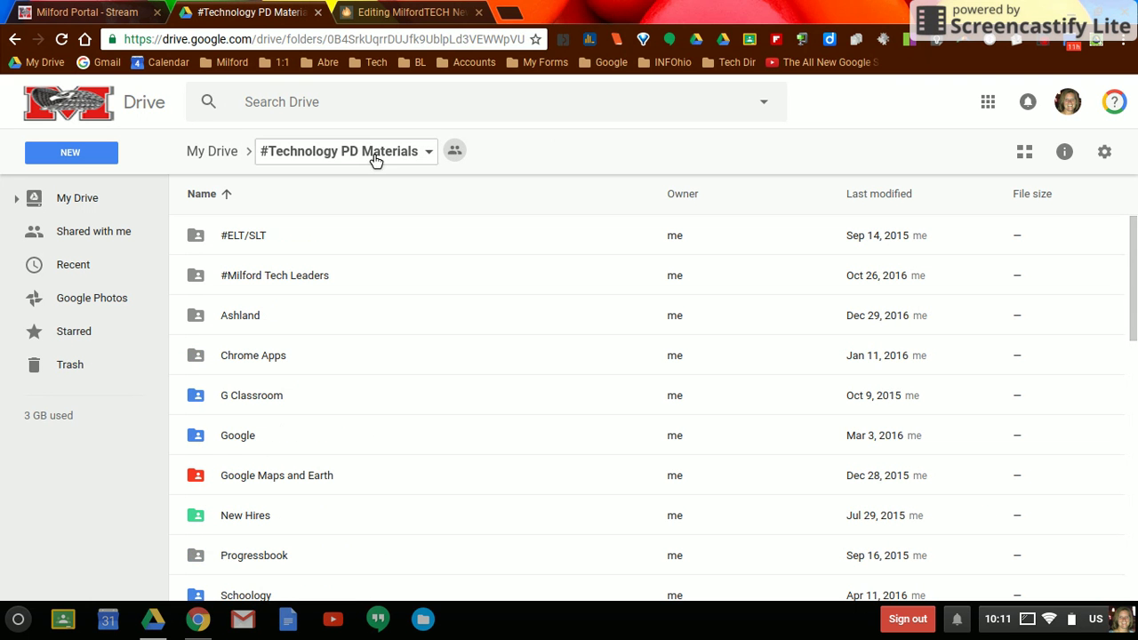
Step: Go through #Milford Tech Leaders and 2016-2017 Tech PD to the Elementary folder, and return by way of #Milford Tech Leaders to My Drive
double_click(258, 286)
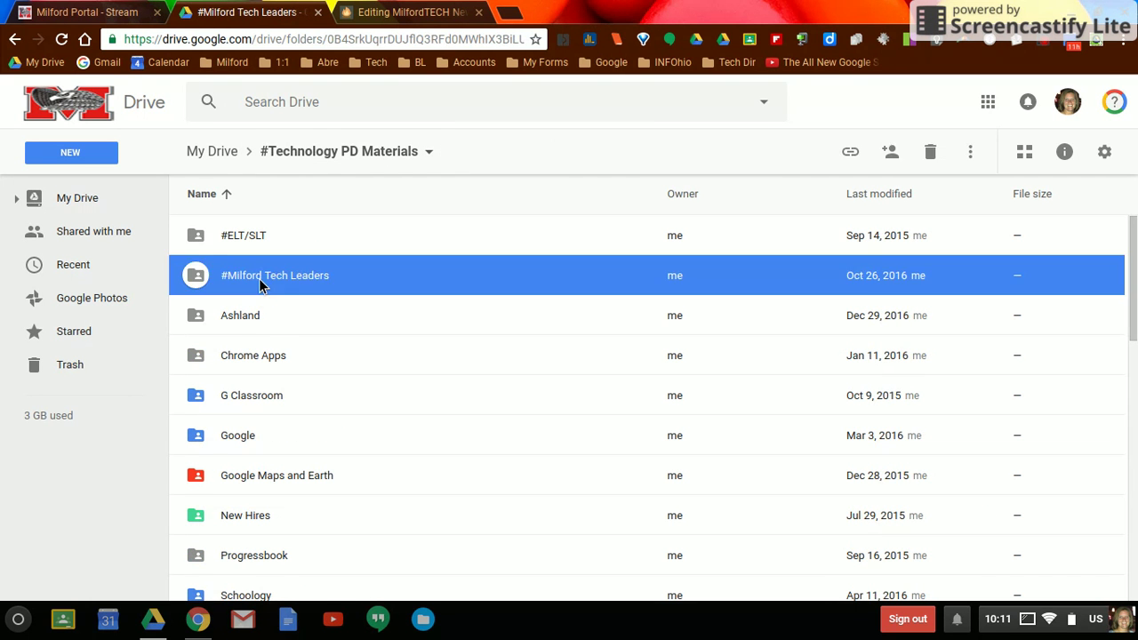
double_click(272, 315)
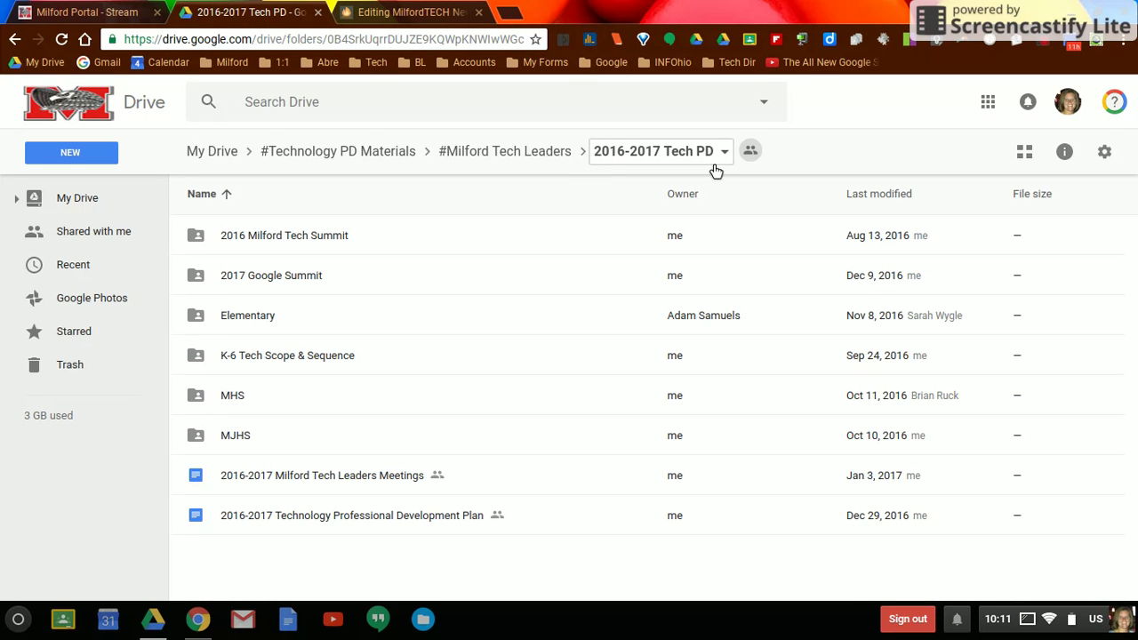
double_click(241, 320)
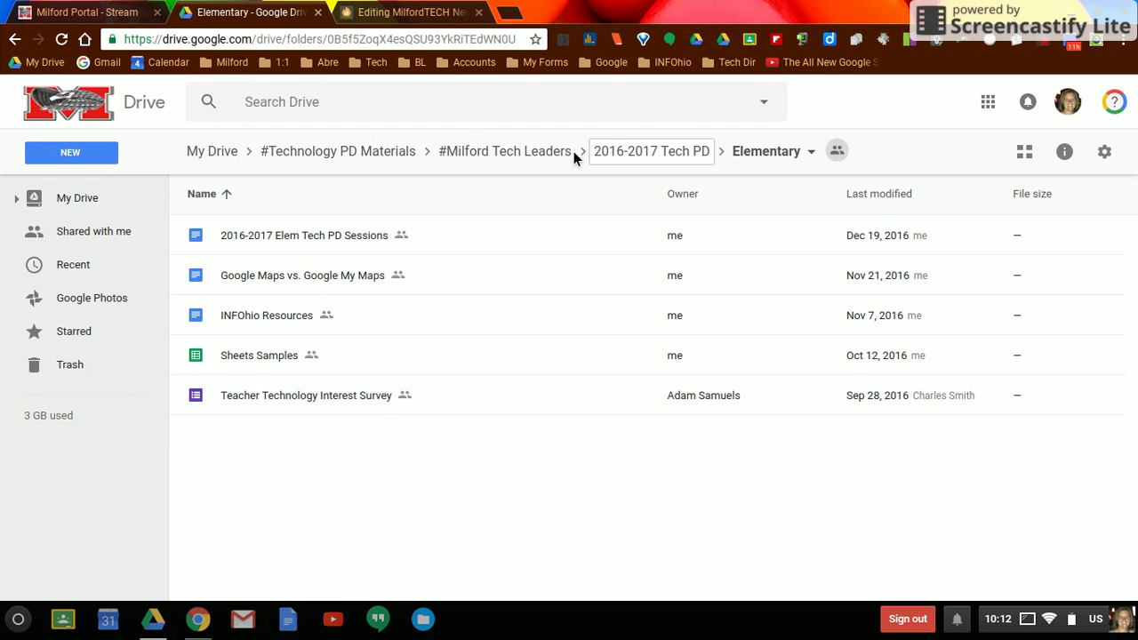
click(482, 153)
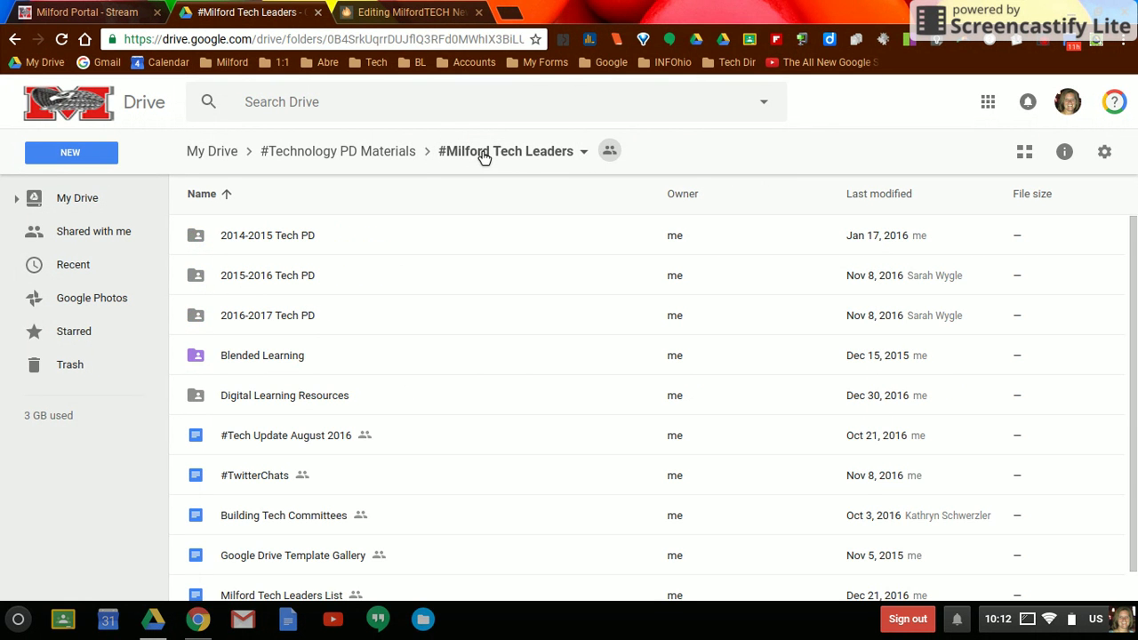
click(212, 152)
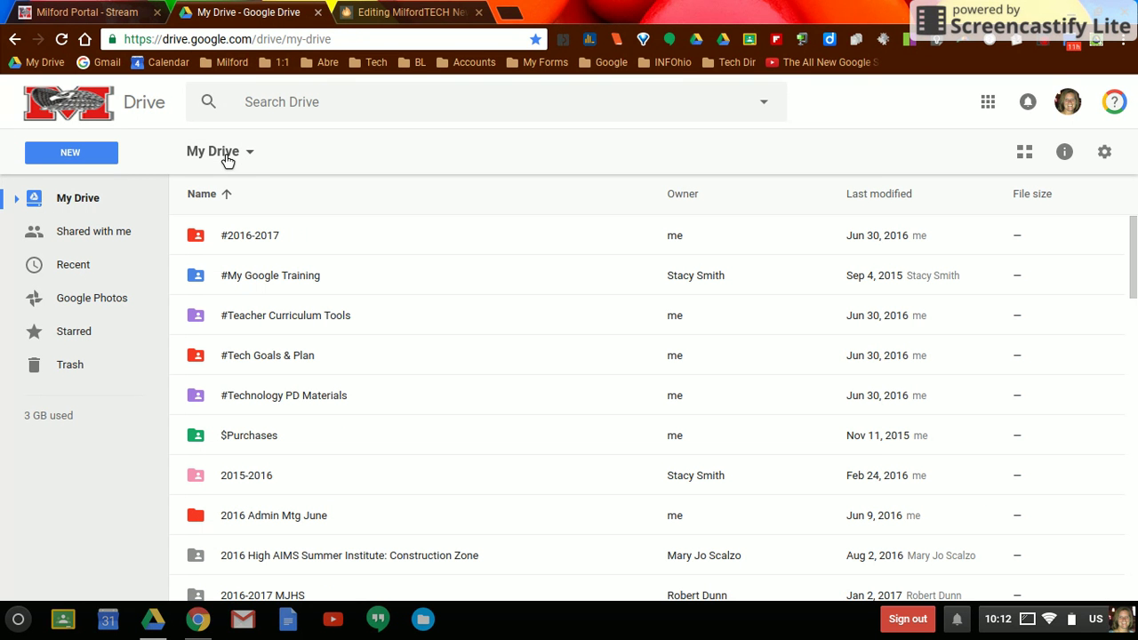
Step: Expand the My Drive folder tree, open the Communication folder, and create a folder named Preschool inside it
click(17, 200)
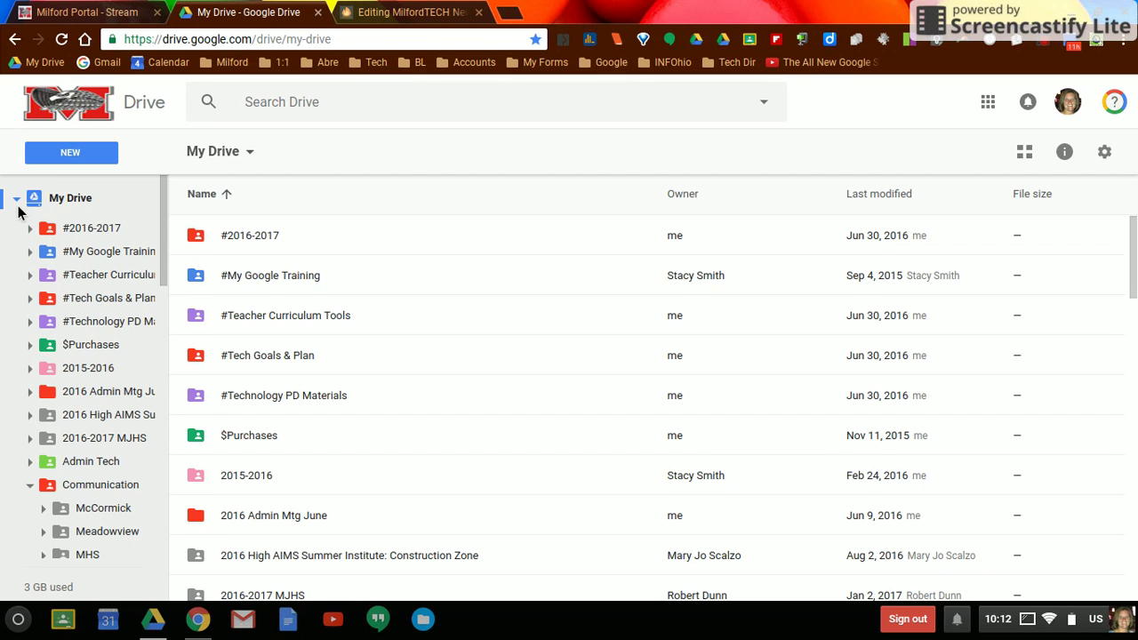
click(92, 499)
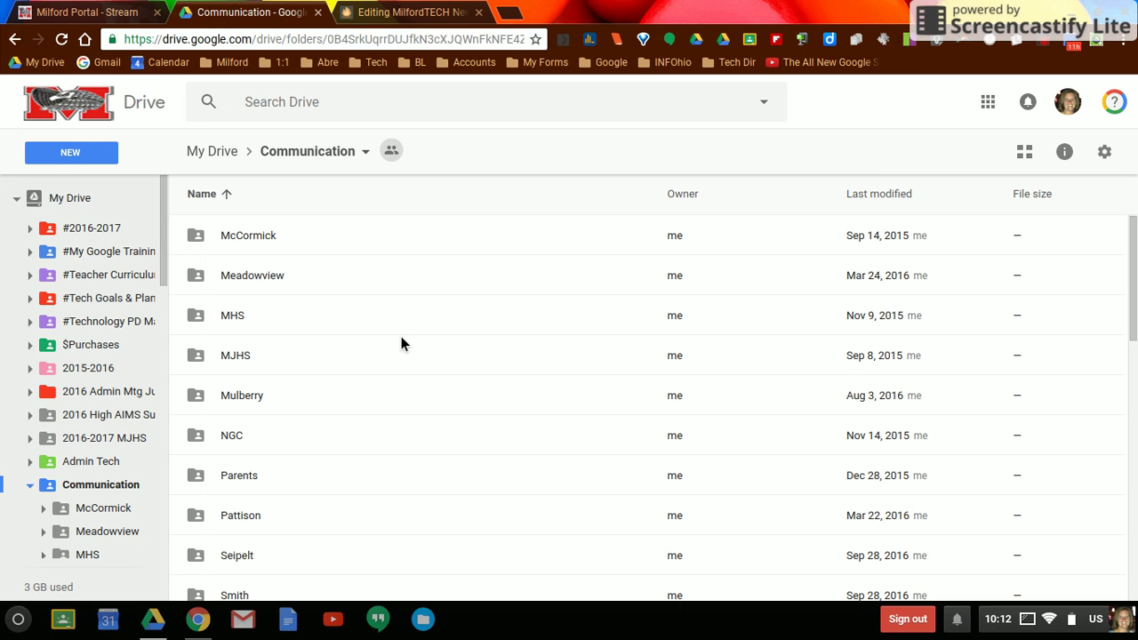
click(70, 152)
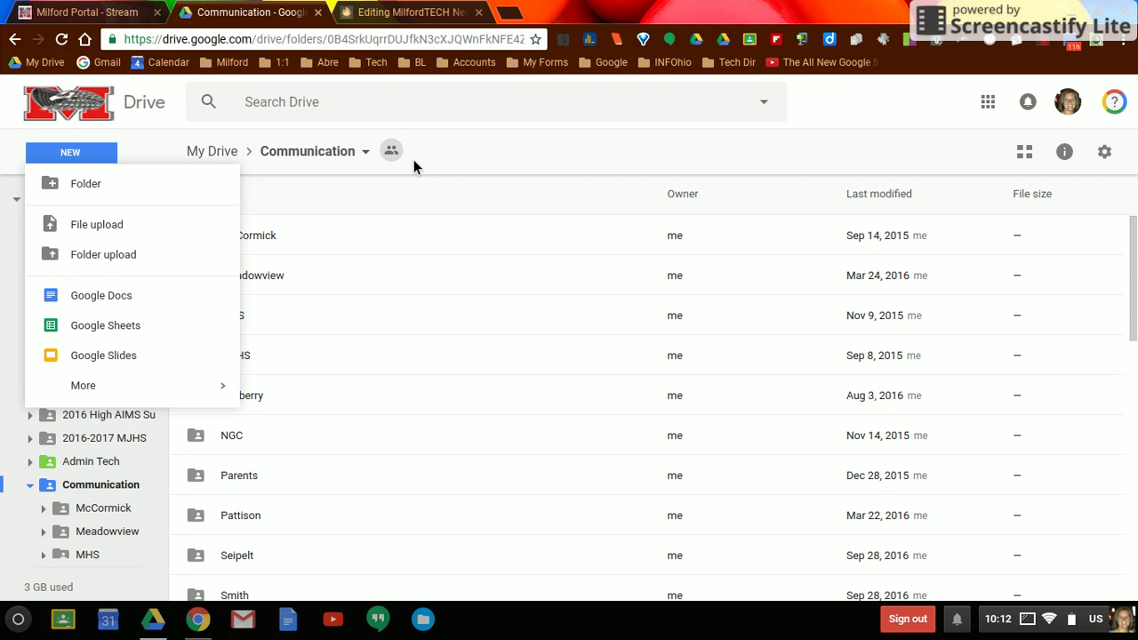
click(89, 185)
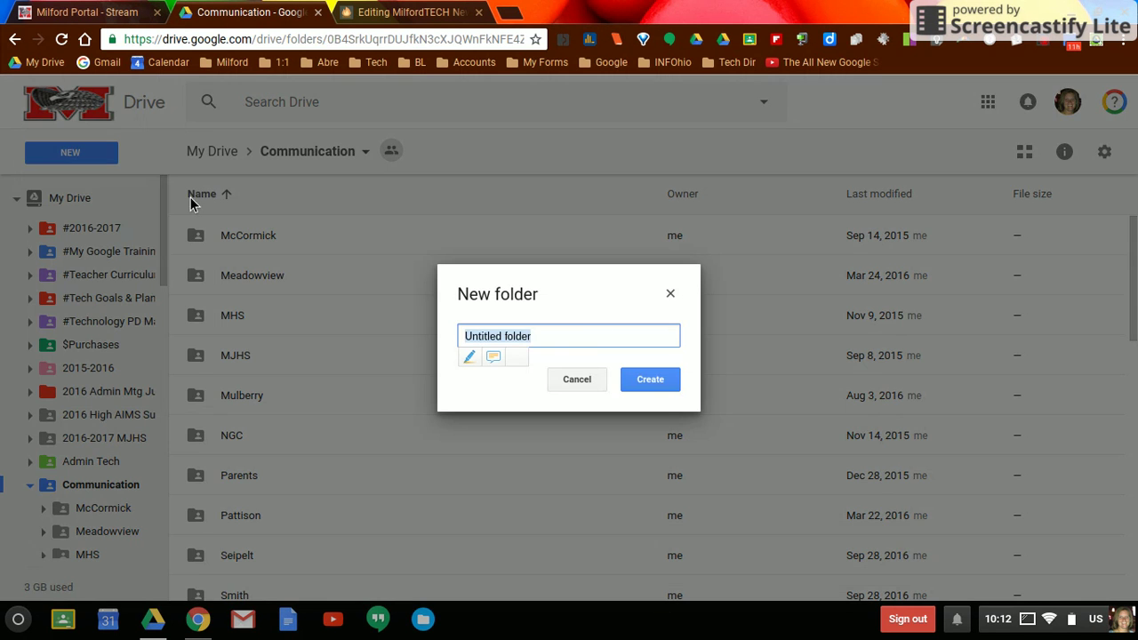
text(Preschool)
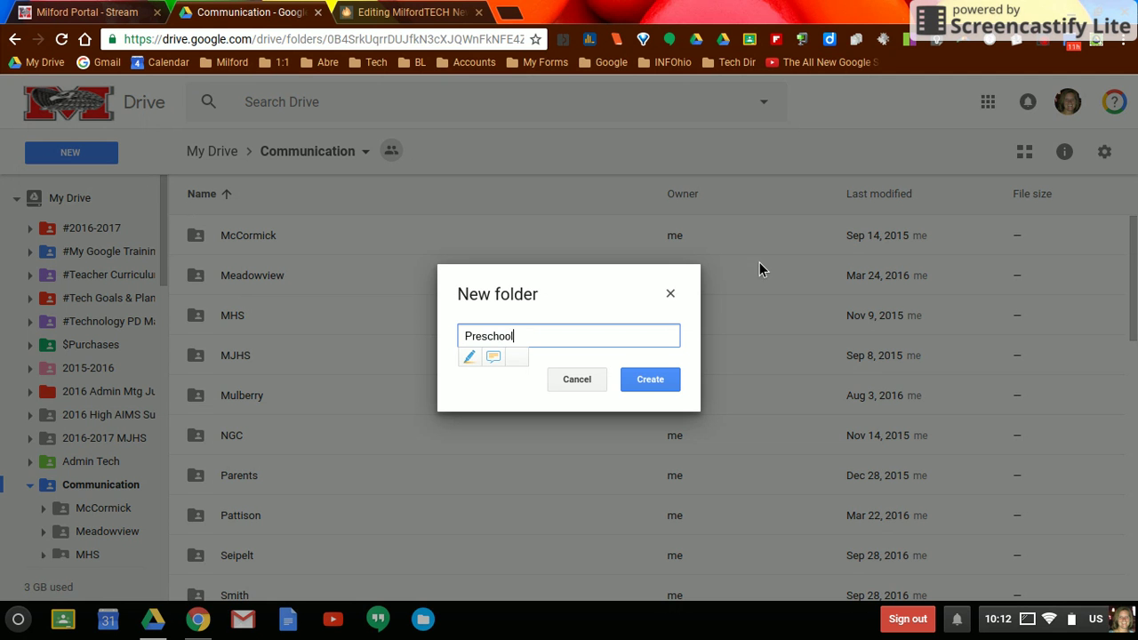
click(669, 374)
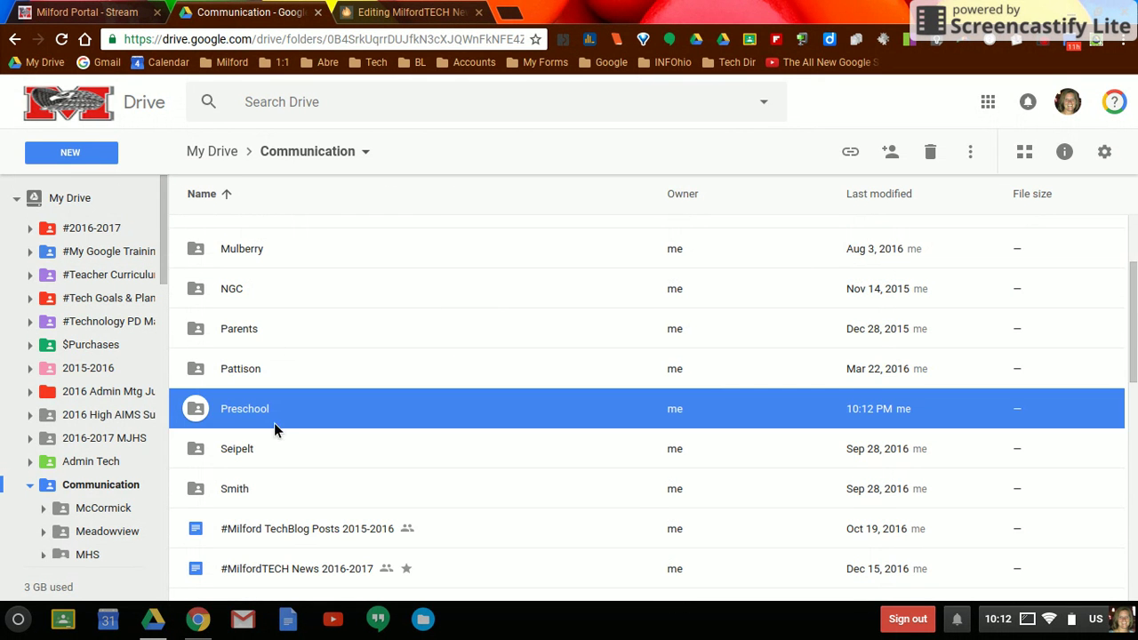
Step: Locate the Preschool folder under Communication in the folder tree and return to My Drive
scroll(91, 498, down, 5)
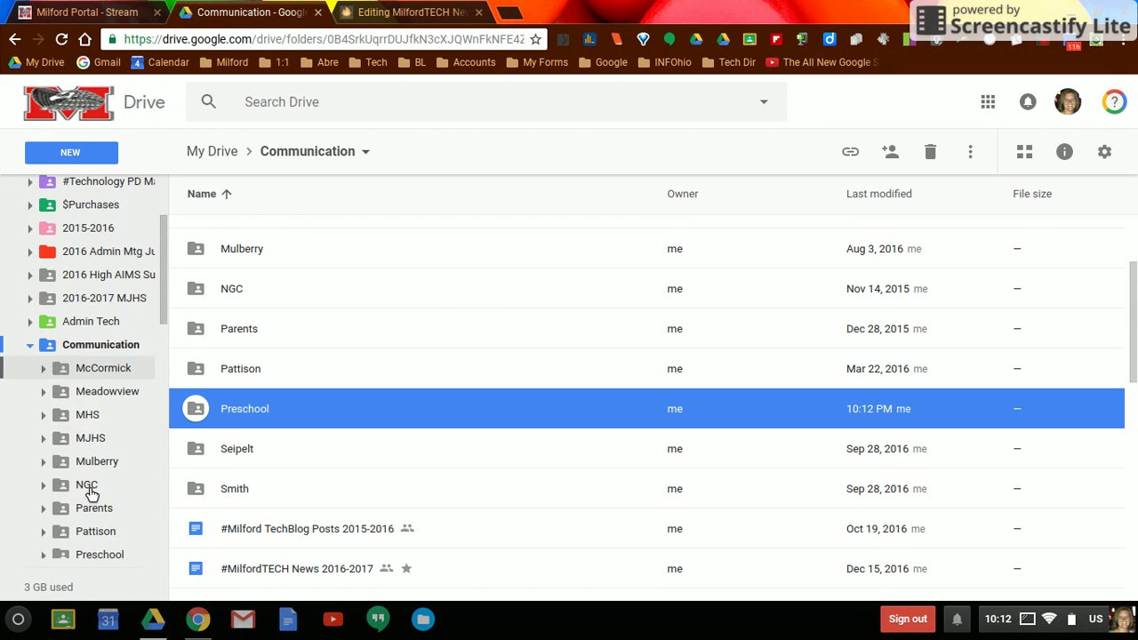
scroll(92, 498, down, 2)
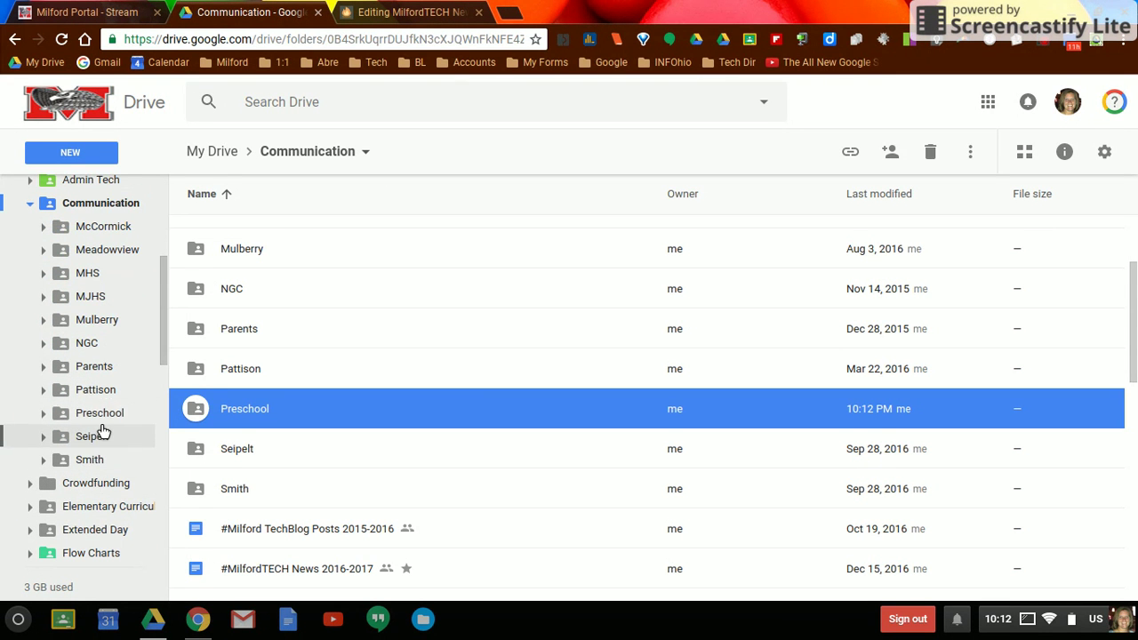
drag(163, 350, 101, 198)
click(92, 205)
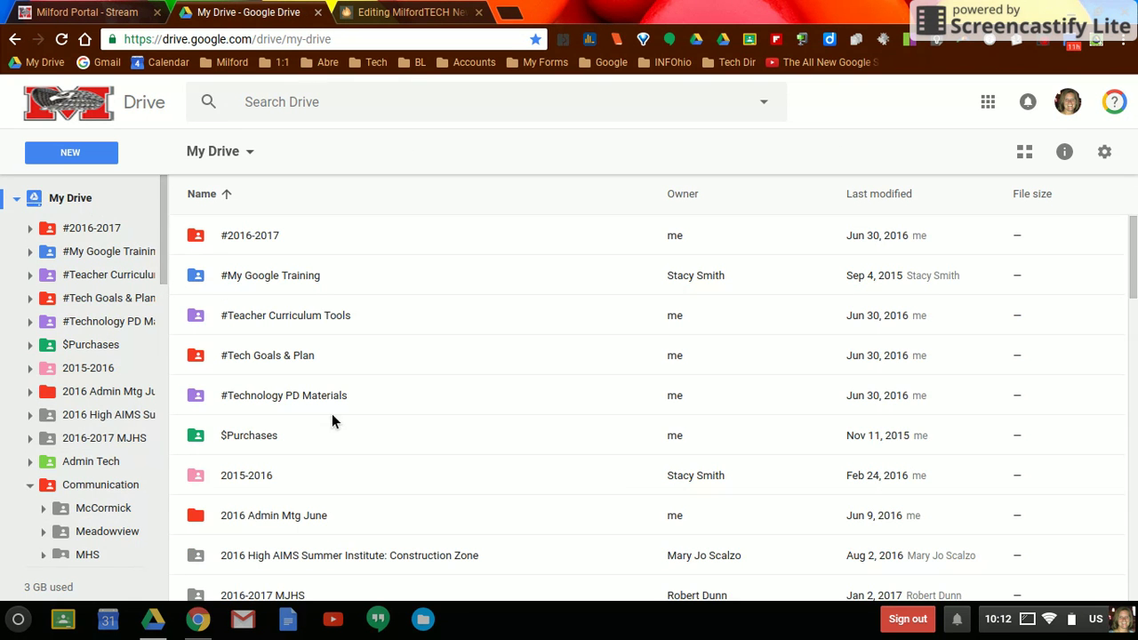
Step: Move the Preschool Staff Tech PD and Preschool Technology documents from My Drive into Communication's Preschool folder, accepting that they get shared
scroll(133, 387, down, 4)
scroll(133, 388, down, 2)
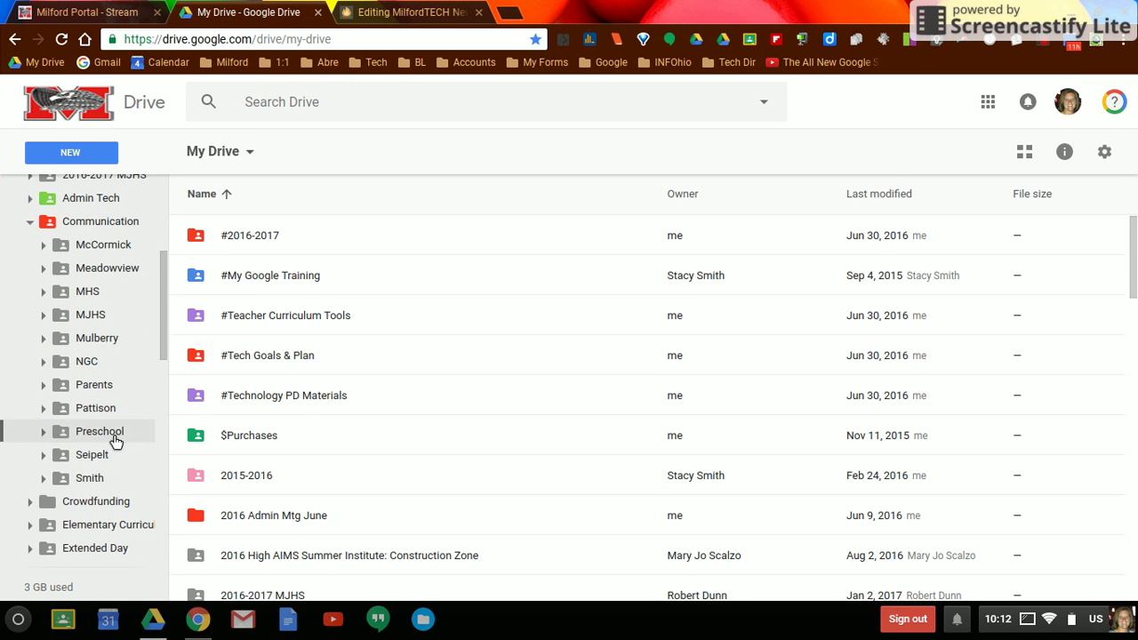
scroll(441, 525, down, 5)
scroll(445, 526, down, 4)
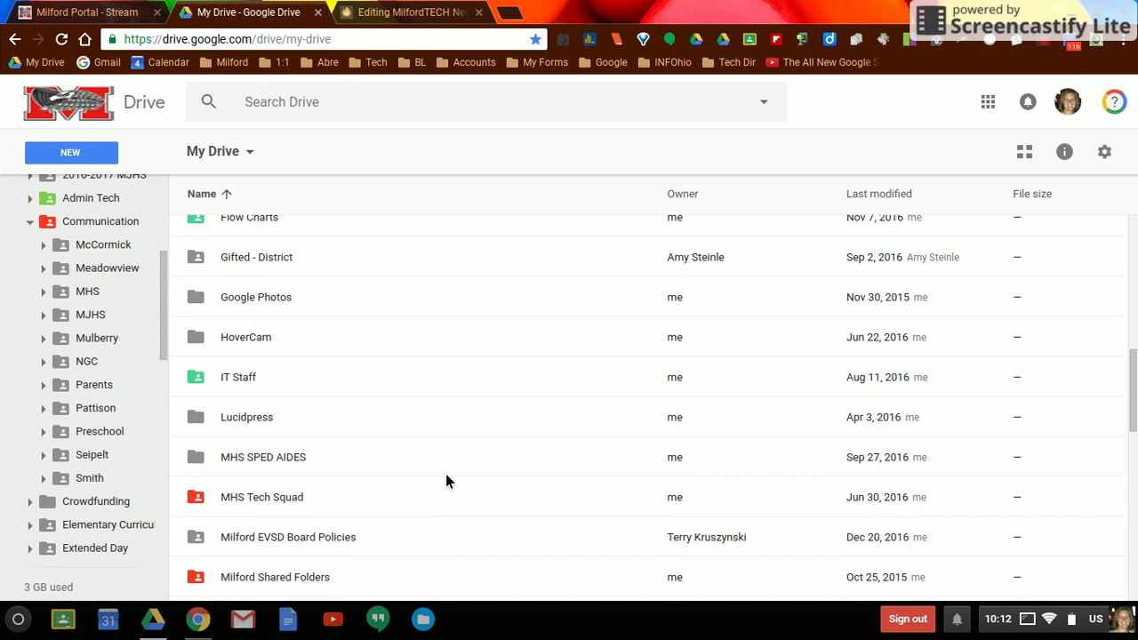
scroll(448, 485, down, 5)
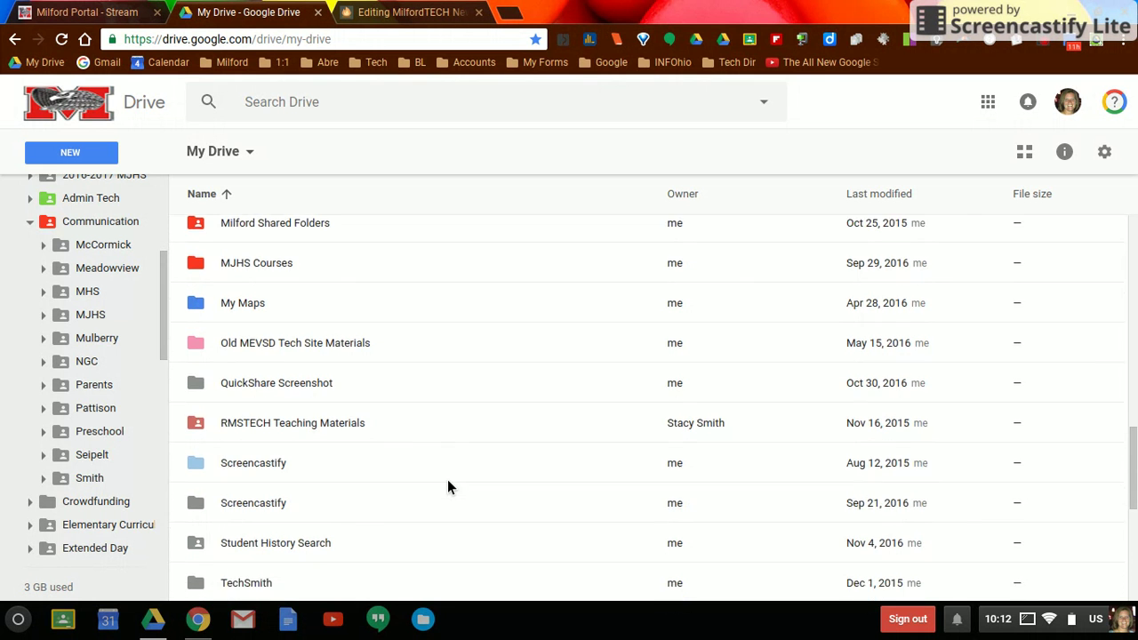
scroll(449, 490, down, 3)
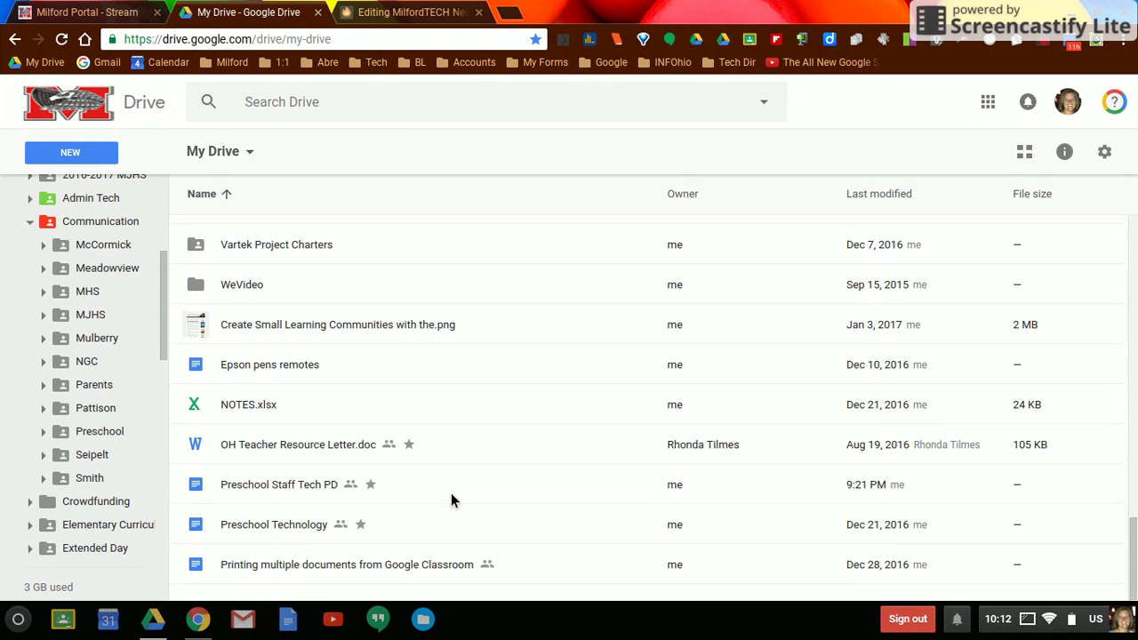
click(271, 491)
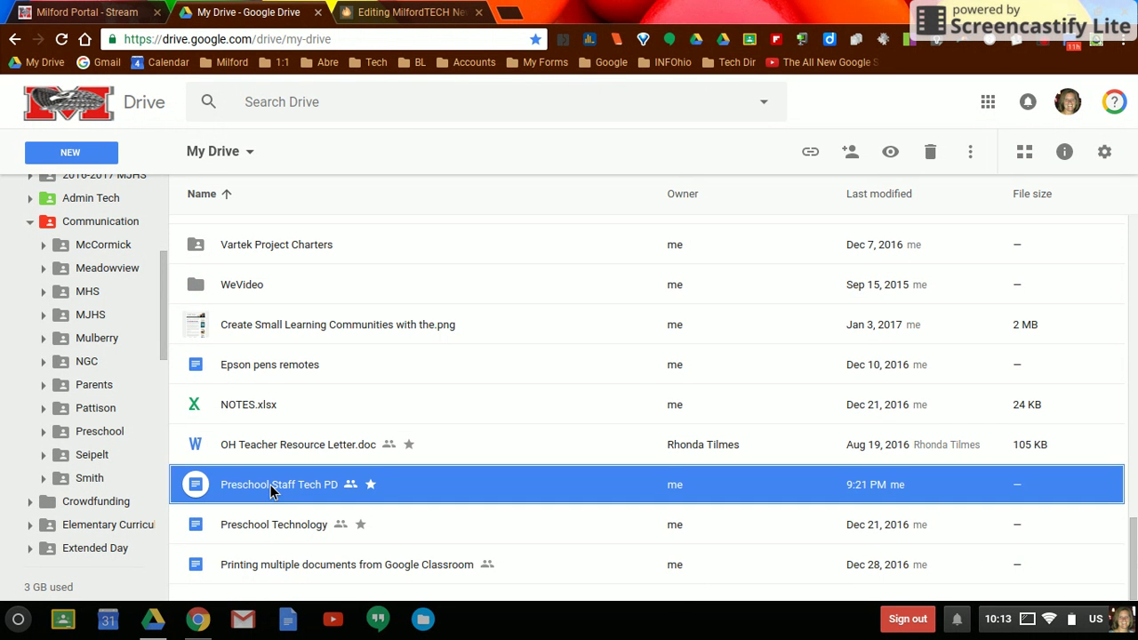
ctrl+click(275, 528)
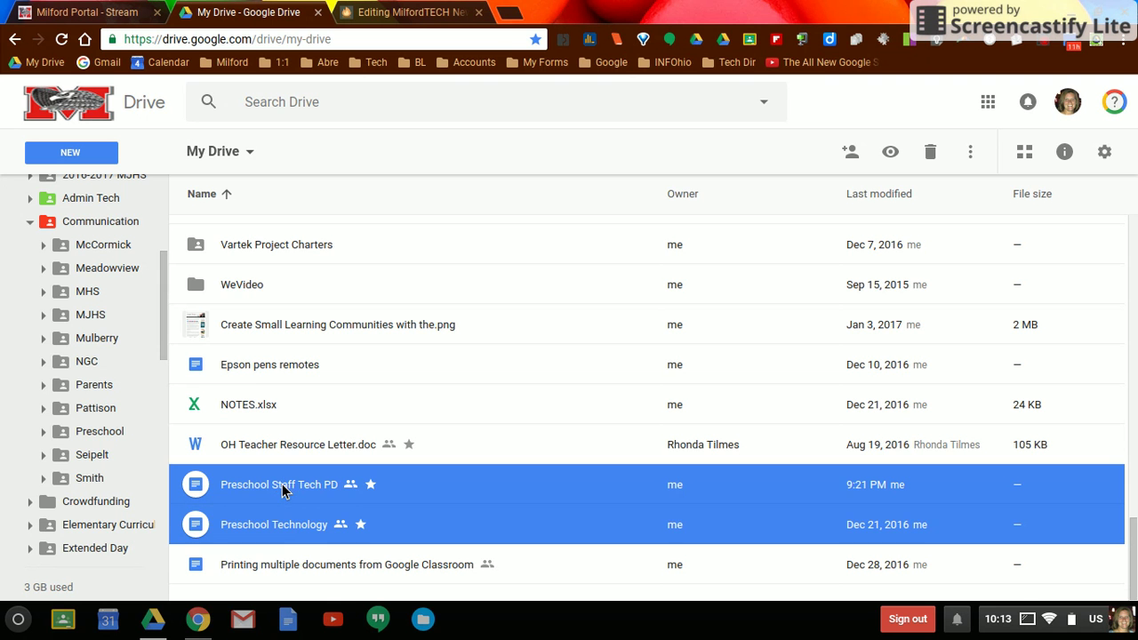
drag(281, 492, 99, 434)
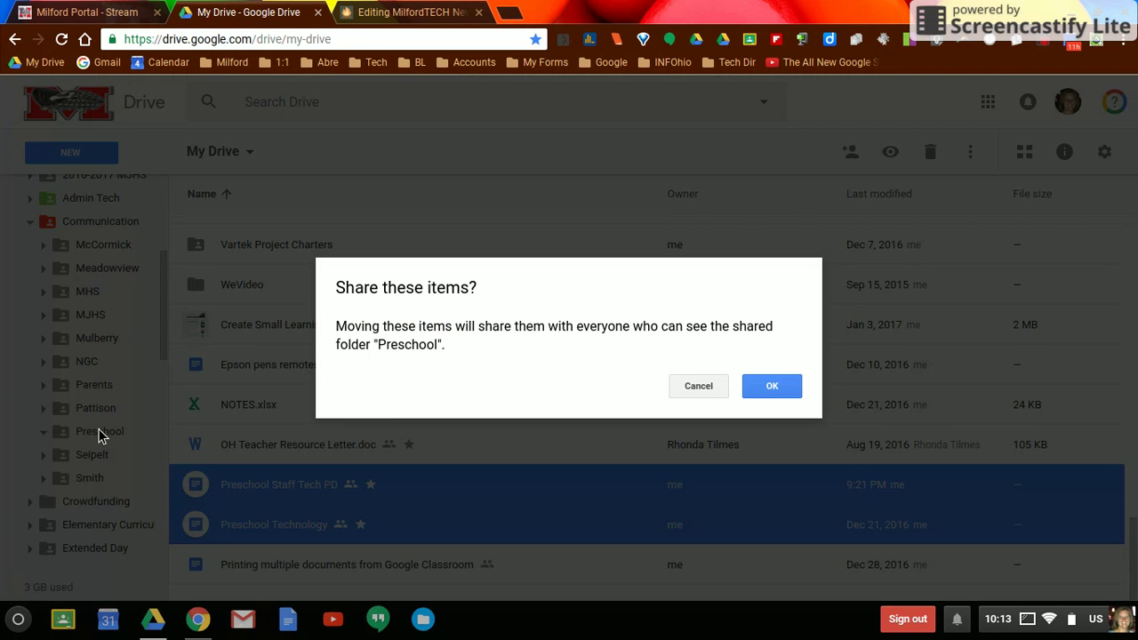
click(769, 389)
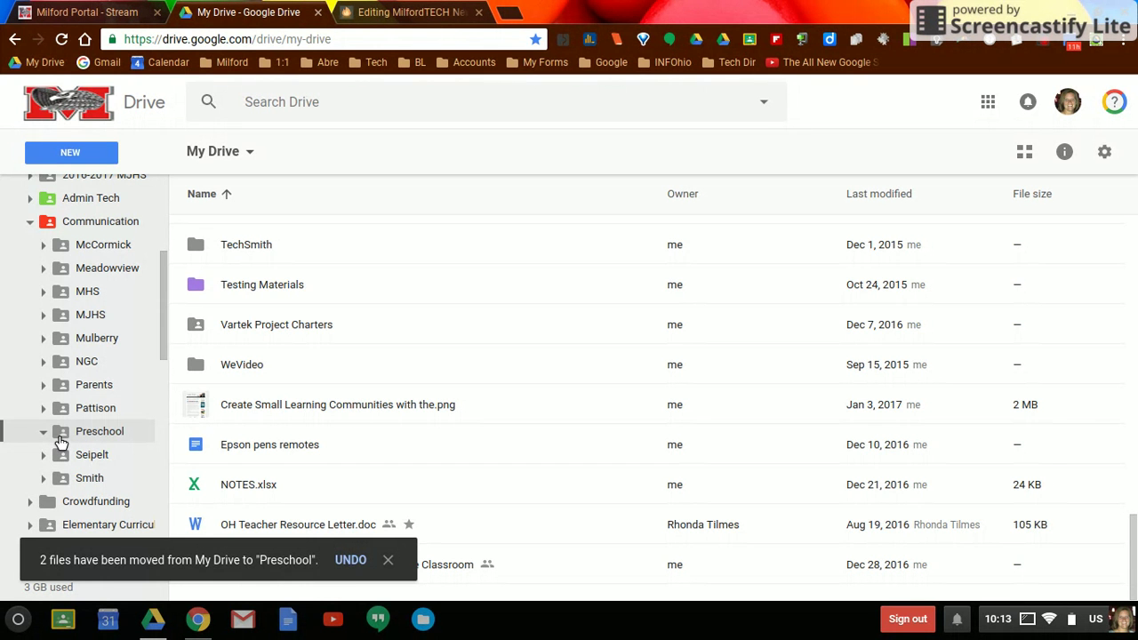
Step: Open the Preschool folder and check its contents and sharing details
click(98, 435)
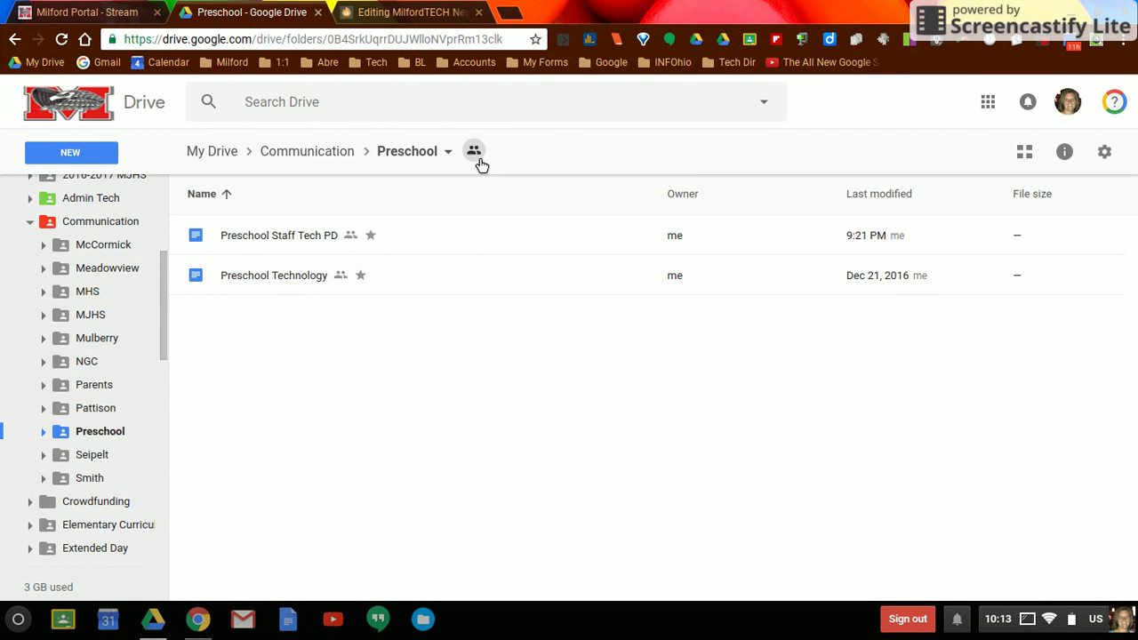
mouse_move(479, 160)
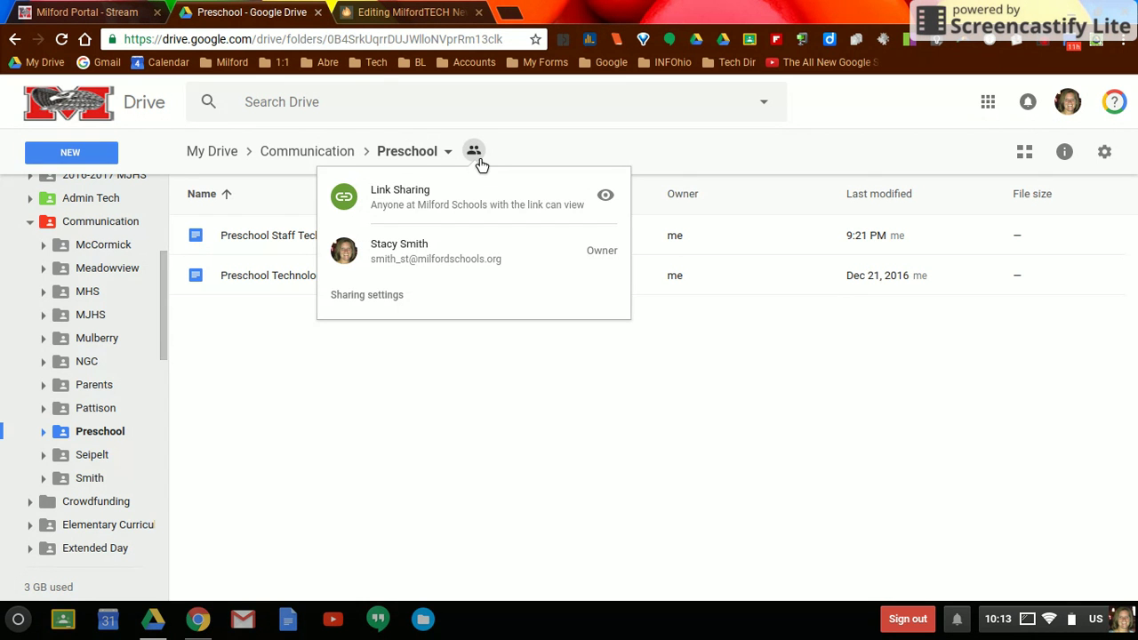
click(609, 196)
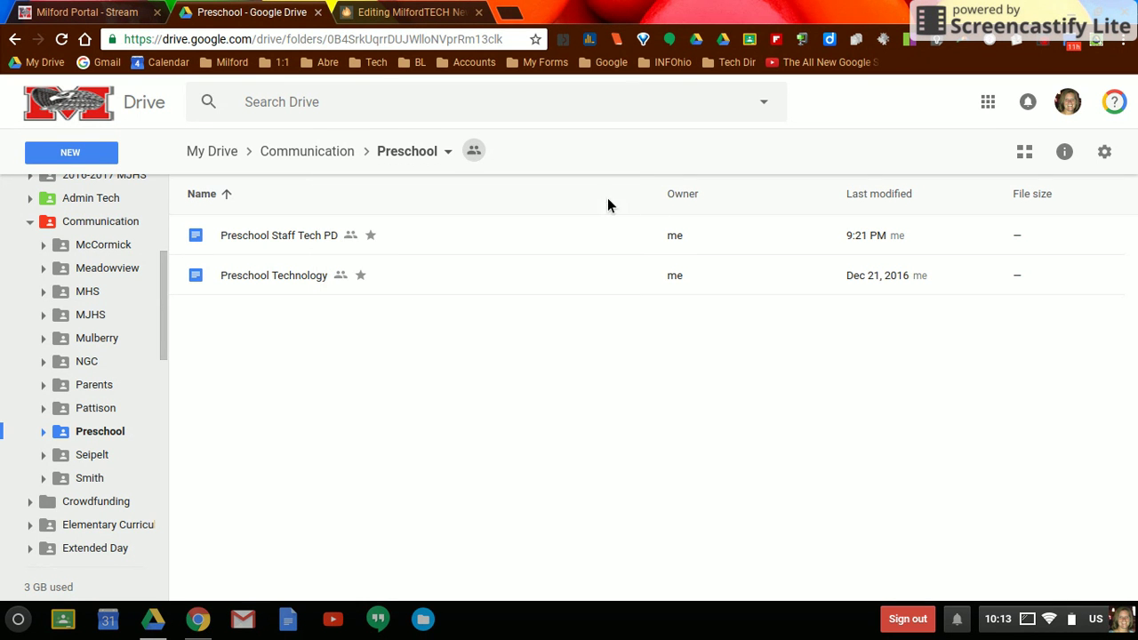
Step: Check the Preschool folder's sharing indicator, return to My Drive, and view the options for creating and uploading items
mouse_move(476, 155)
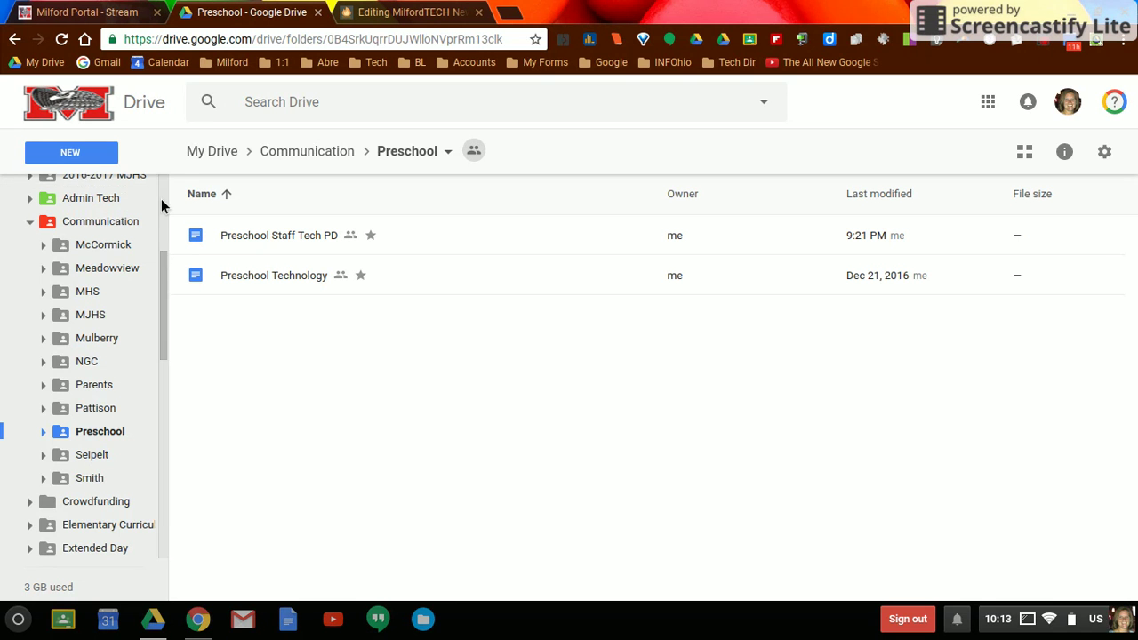
drag(164, 274, 186, 186)
click(210, 161)
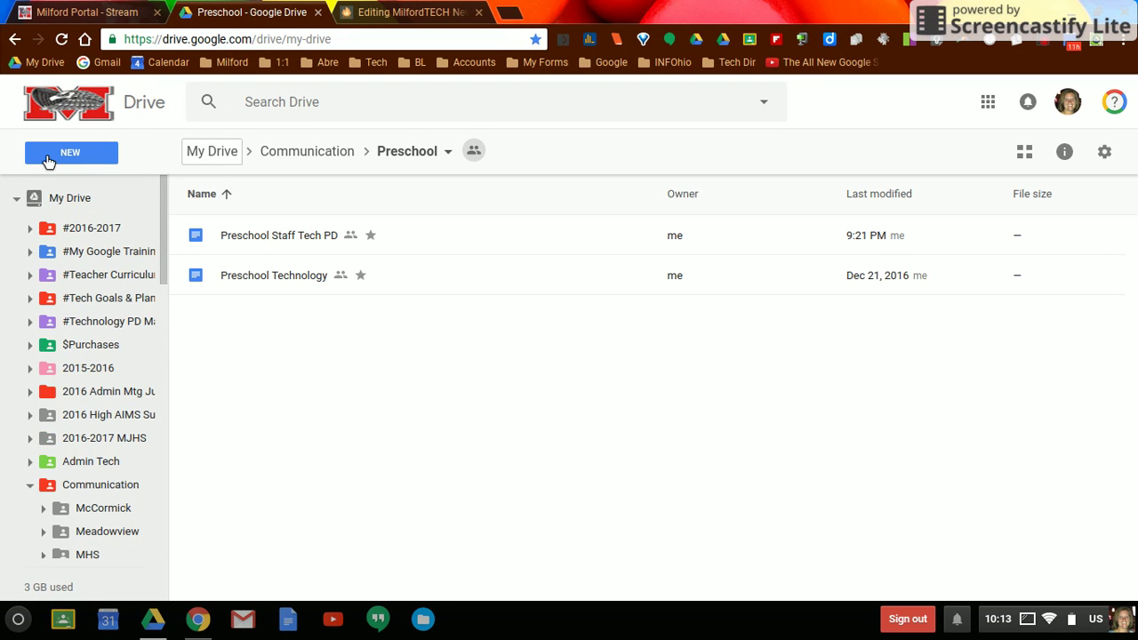
click(59, 154)
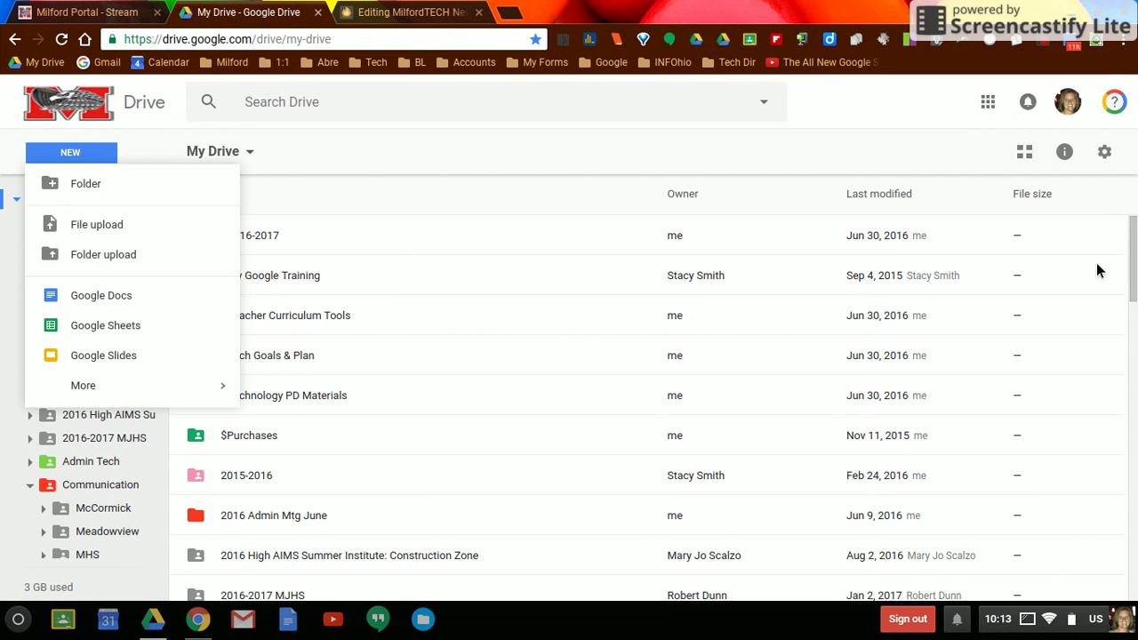
Step: Preview OH Teacher Resource Letter.doc in My Drive and review the apps that can open it, from both the preview and the file list
drag(1135, 244, 1135, 543)
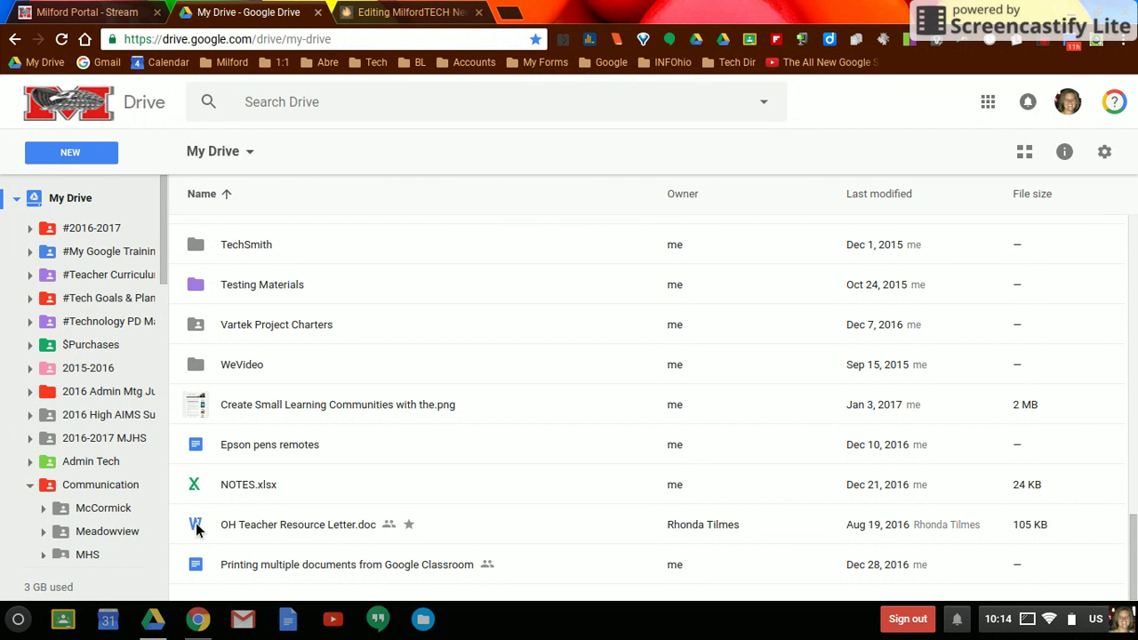
click(254, 529)
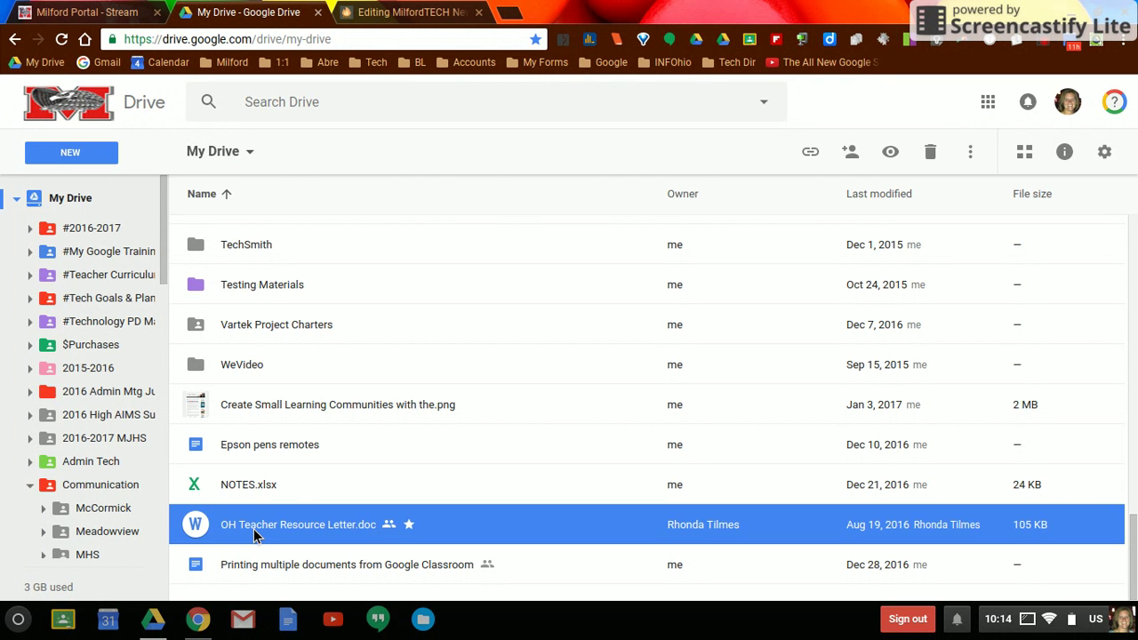
double_click(254, 533)
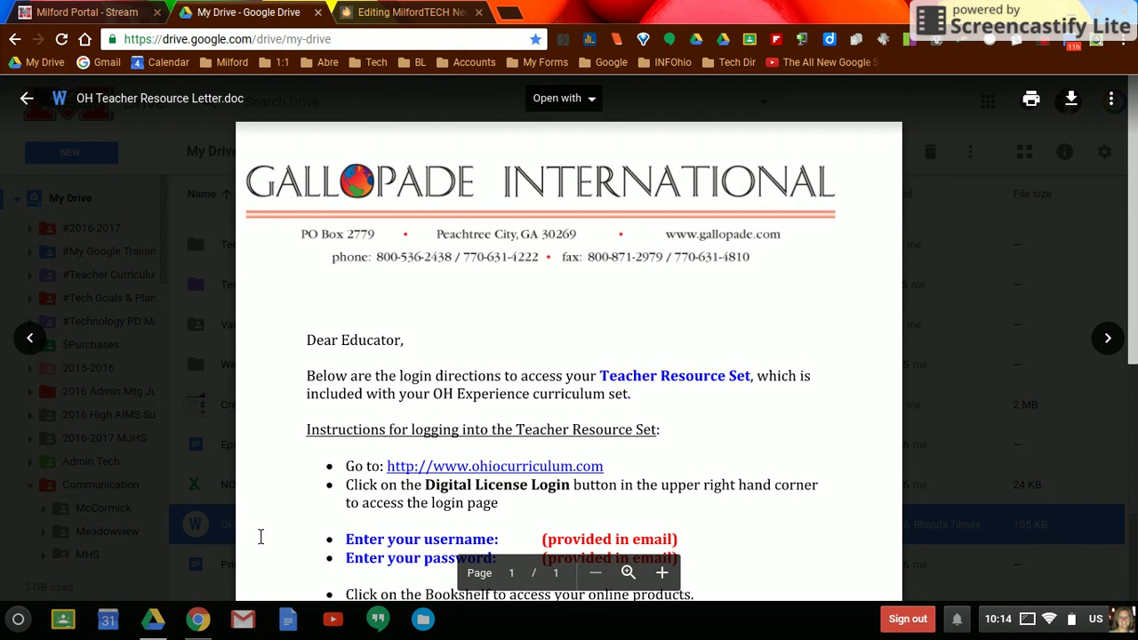
click(573, 98)
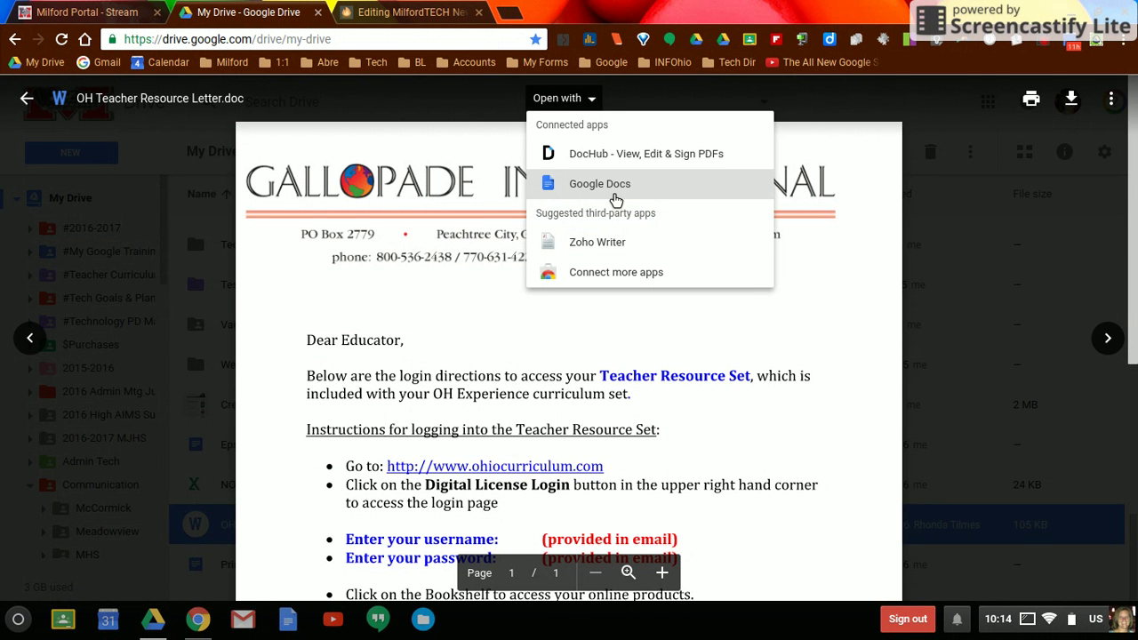
click(28, 100)
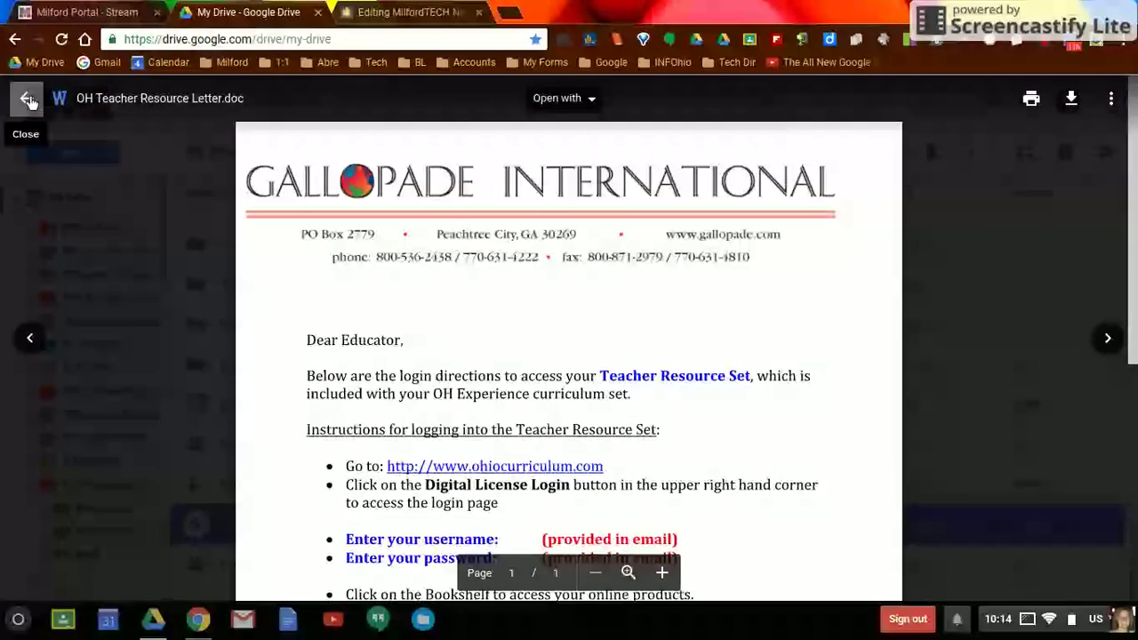
click(27, 100)
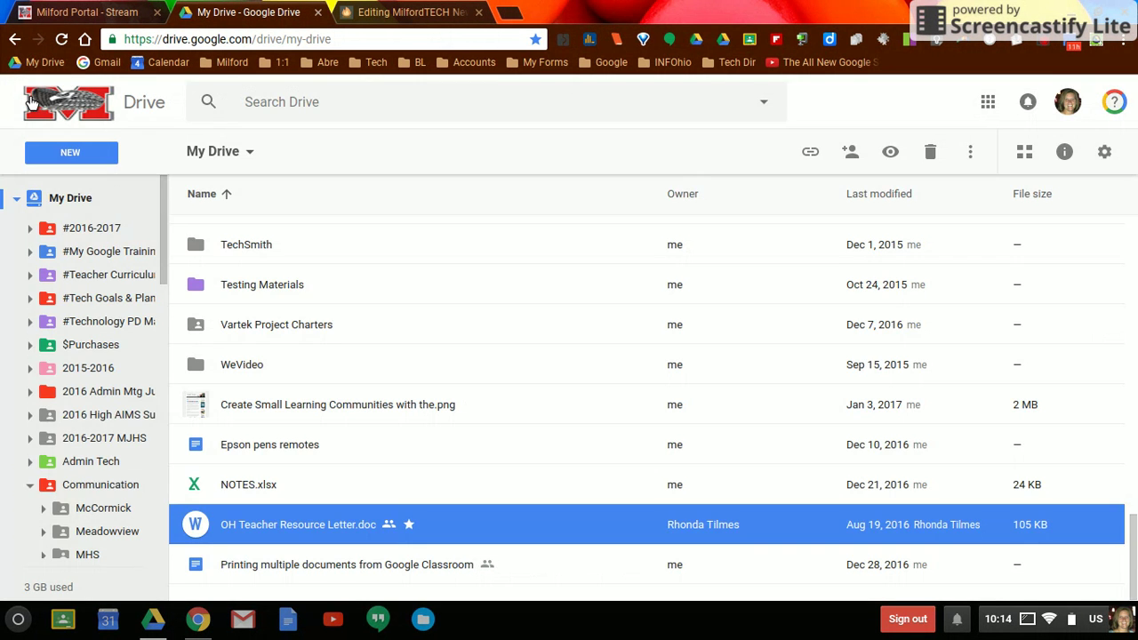
right_click(439, 533)
mouse_move(517, 203)
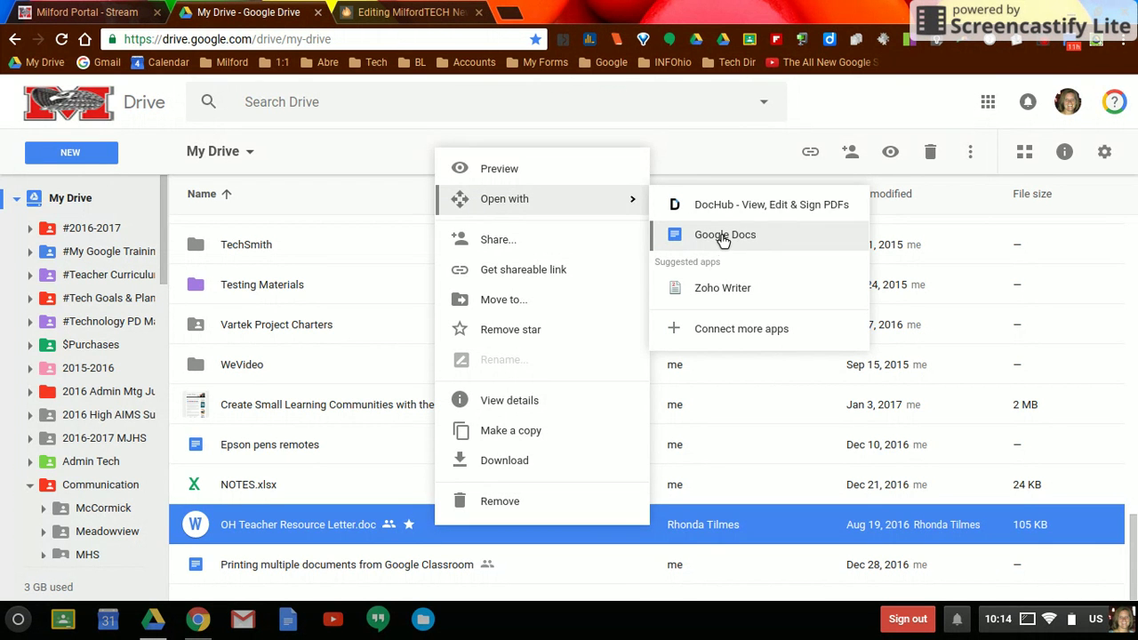
click(707, 153)
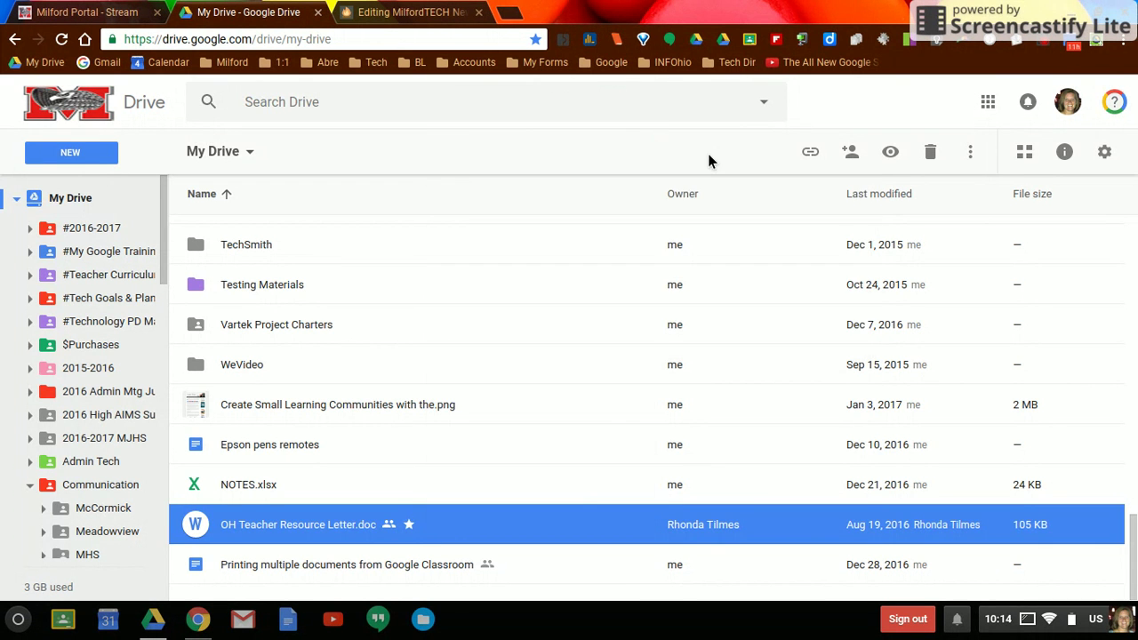
Step: Open OH Teacher Resource Letter.doc with Google Docs and place the cursor in the "Dear Educator," line
click(973, 158)
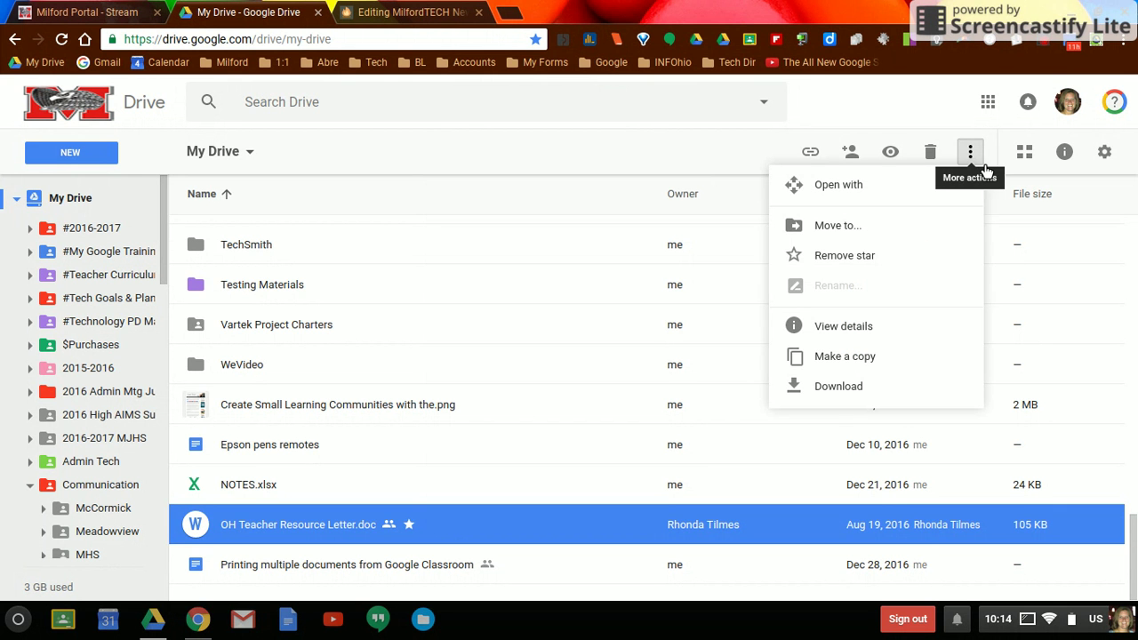
mouse_move(874, 188)
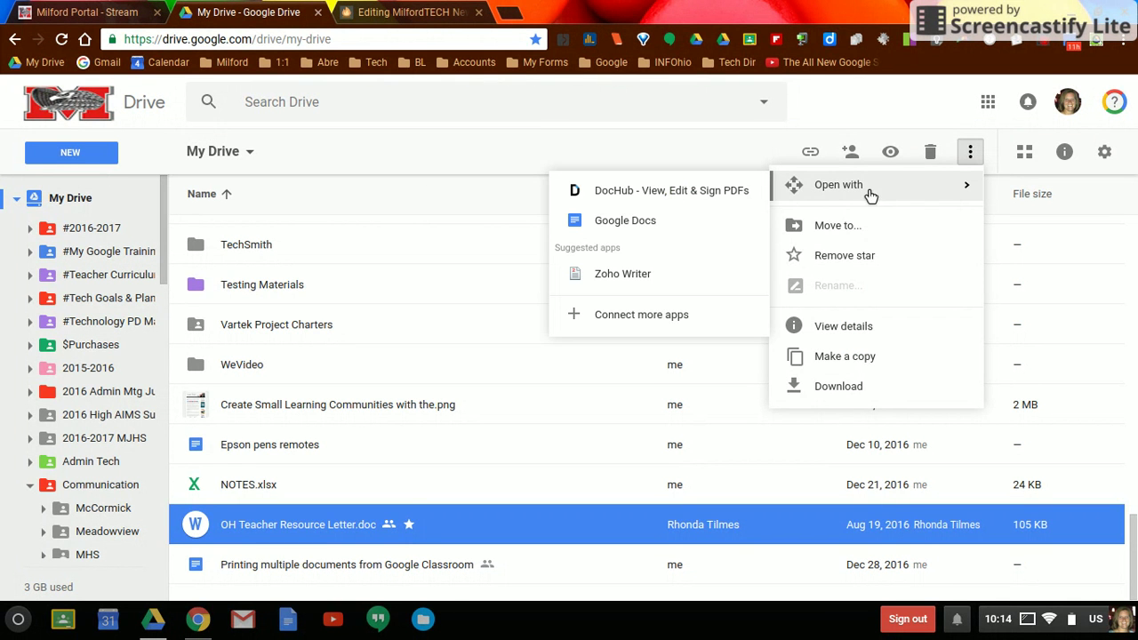
click(636, 224)
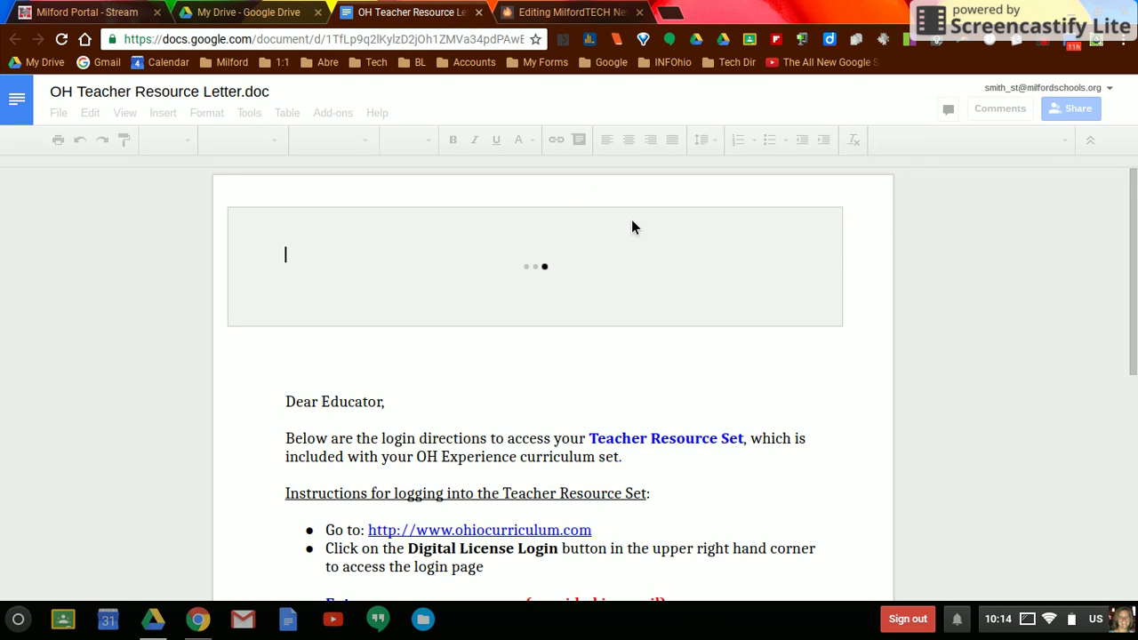
click(275, 18)
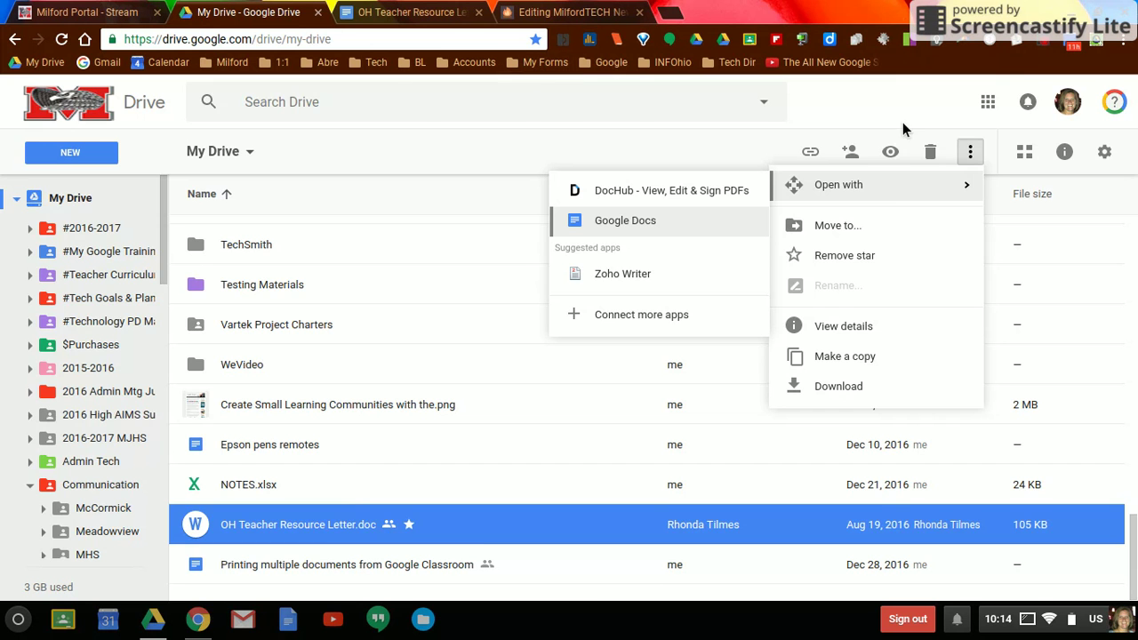
click(440, 14)
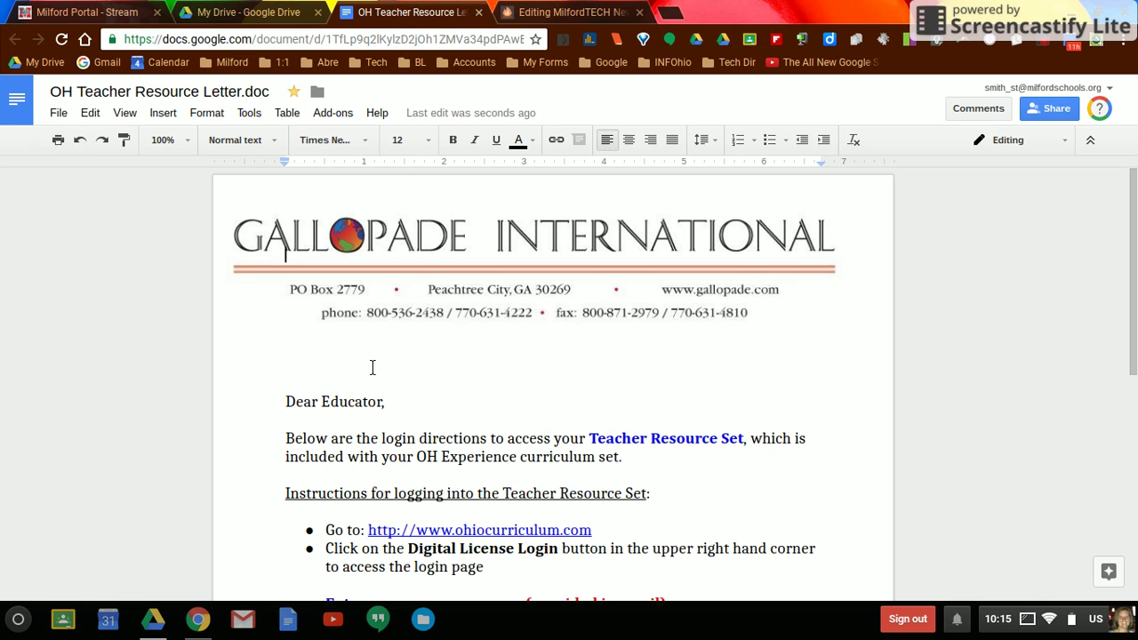
click(378, 404)
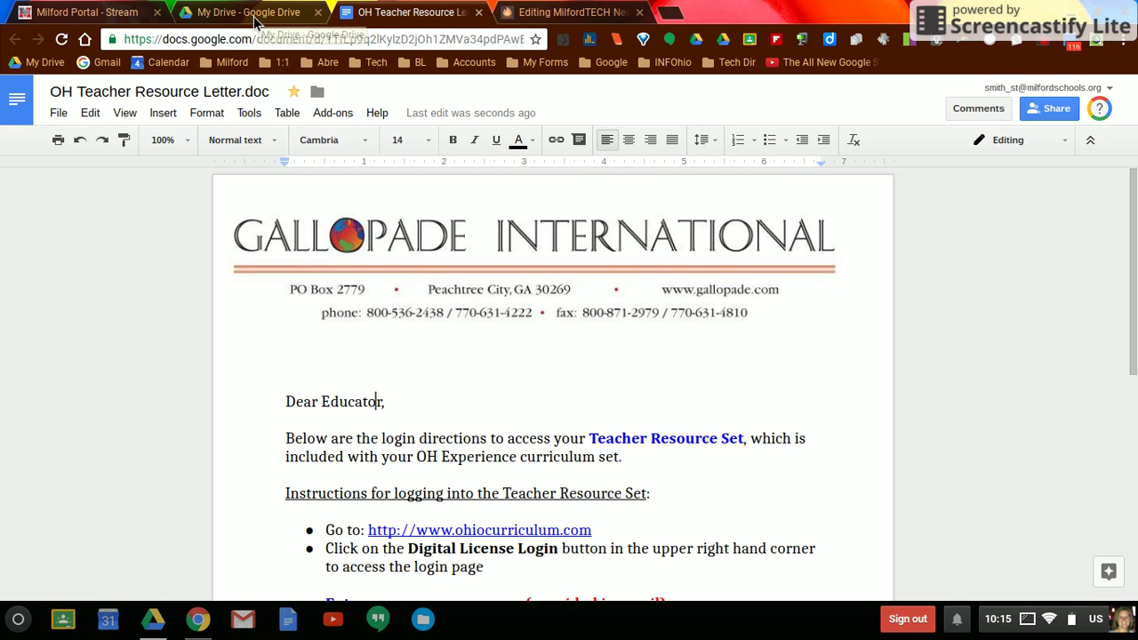
Step: Return to My Drive, compare the original Word file with its Google Docs version, and select the Google Docs version
click(255, 19)
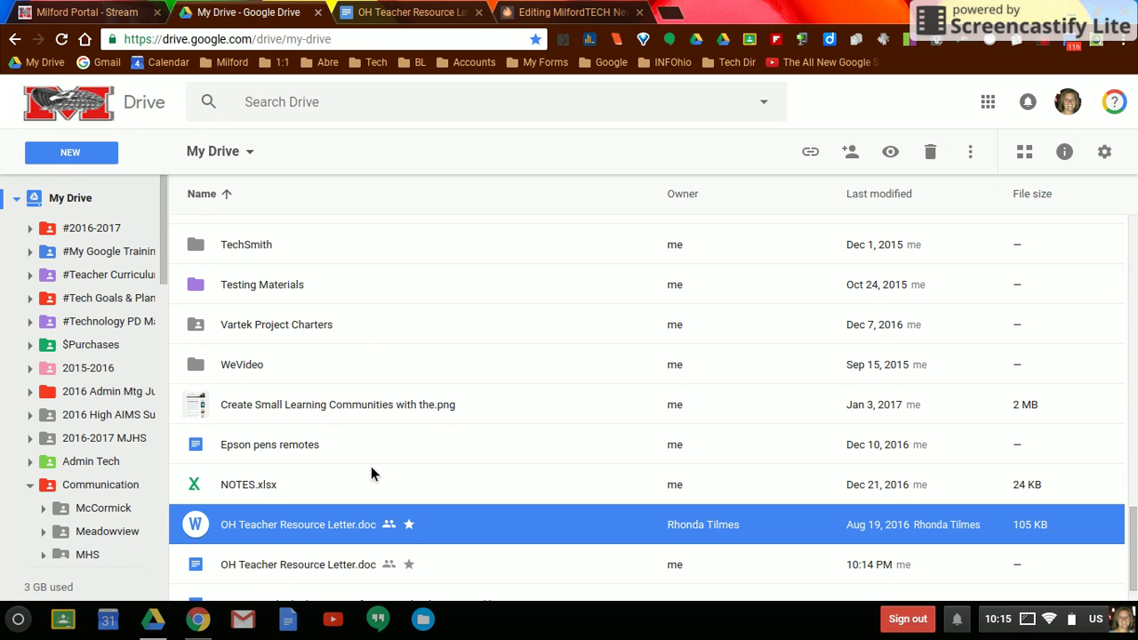
scroll(371, 465, down, 1)
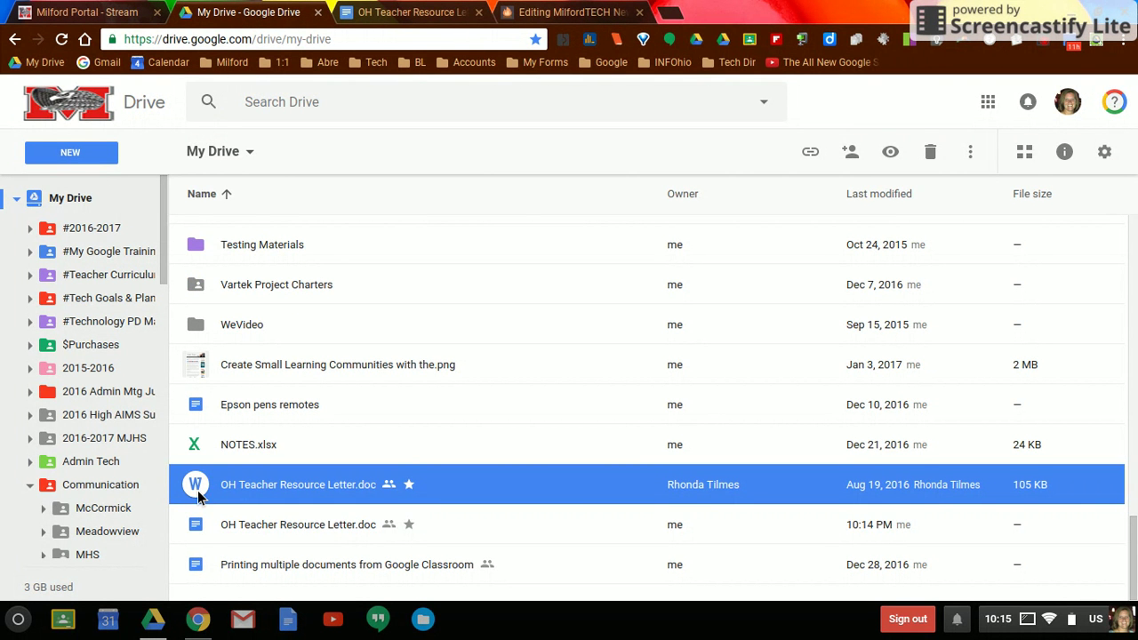
click(276, 533)
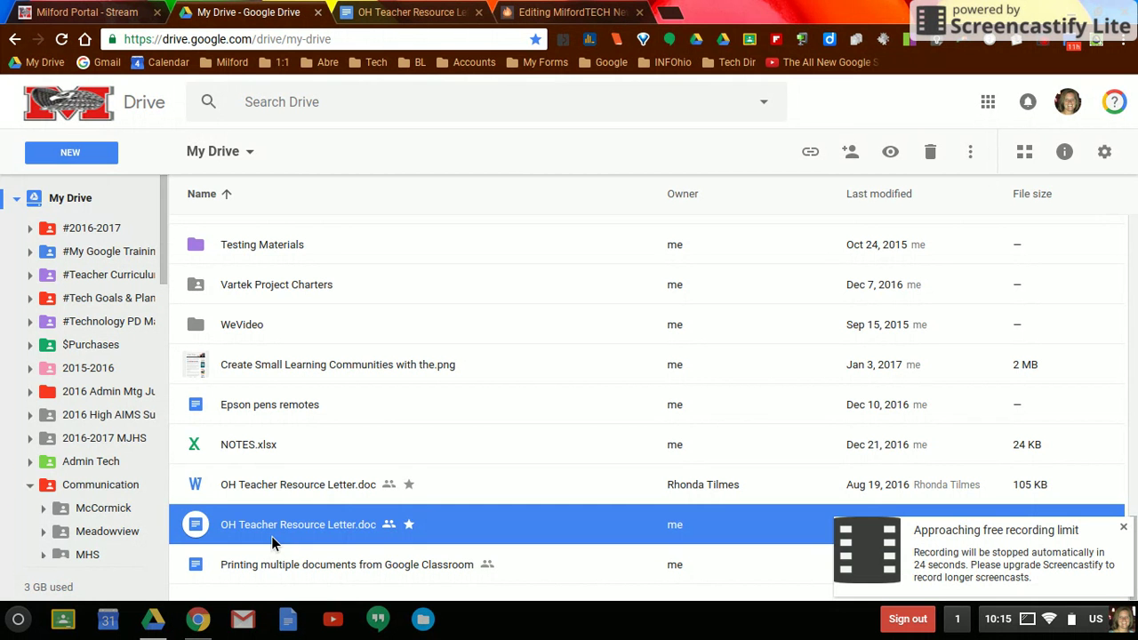
Step: Choose the #My Google Training folder in My Drive as an additional location for the Epson pens remotes document
click(268, 406)
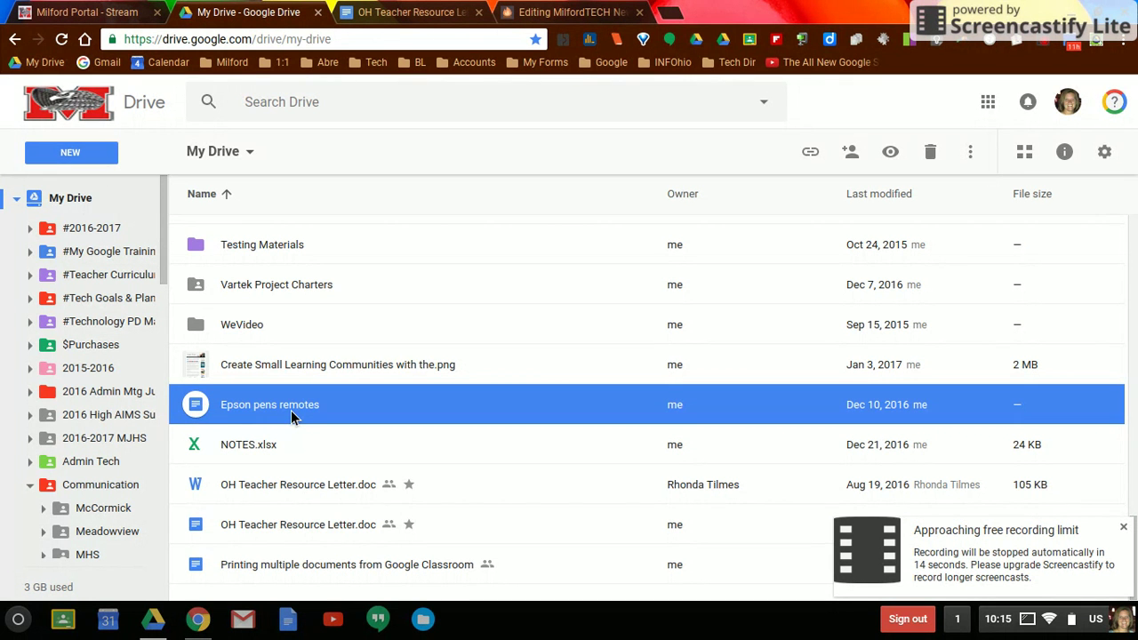
key(ctrl)
key(z)
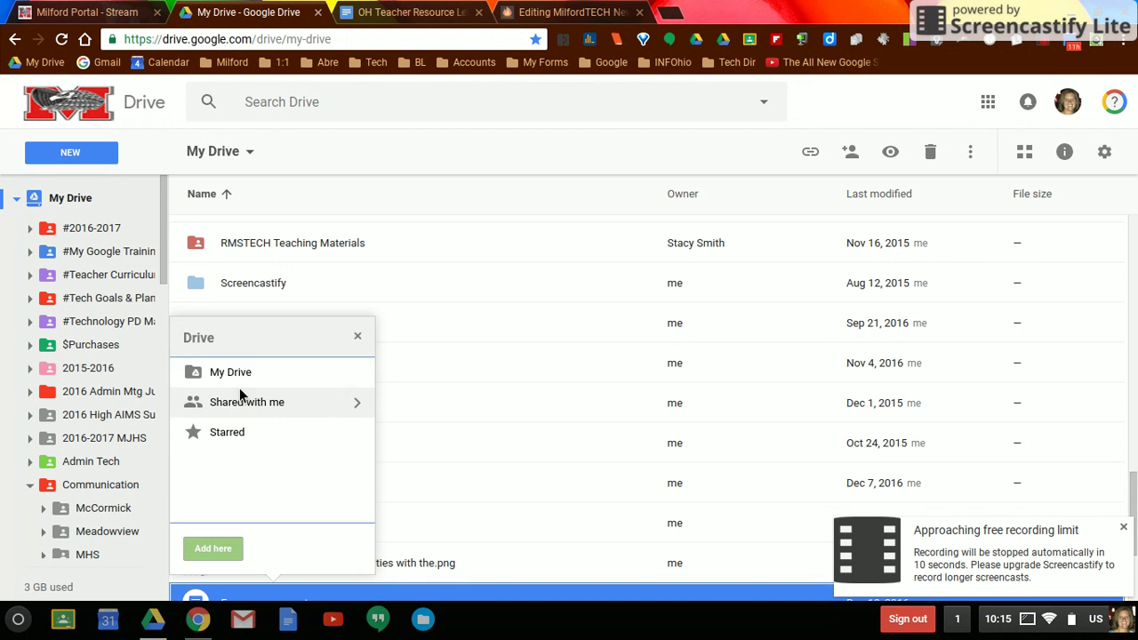
click(240, 378)
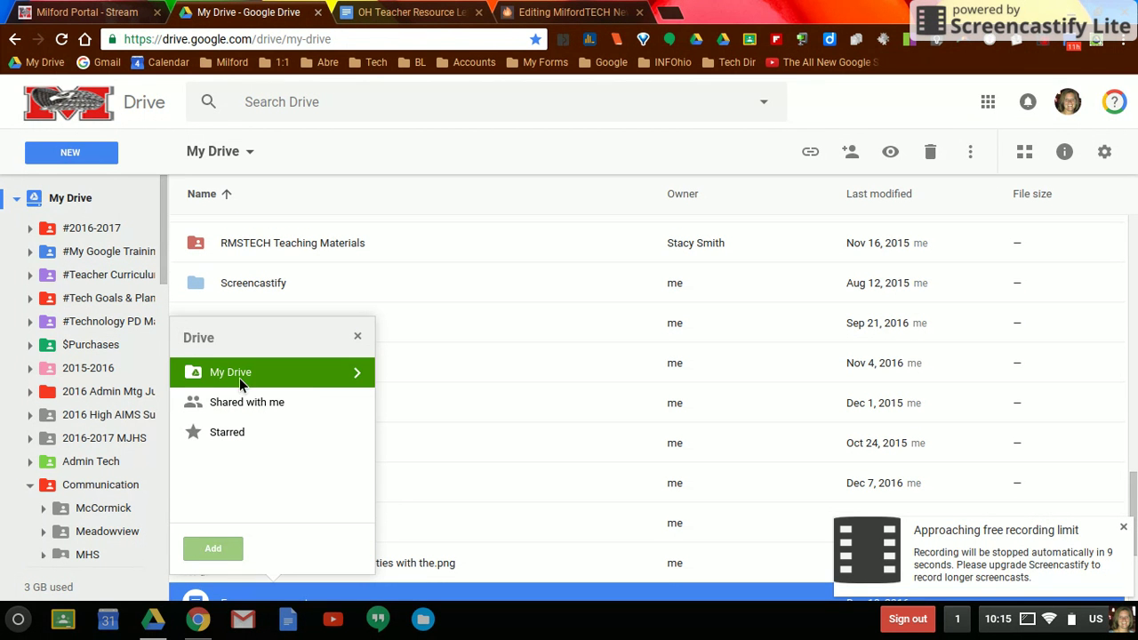
click(357, 373)
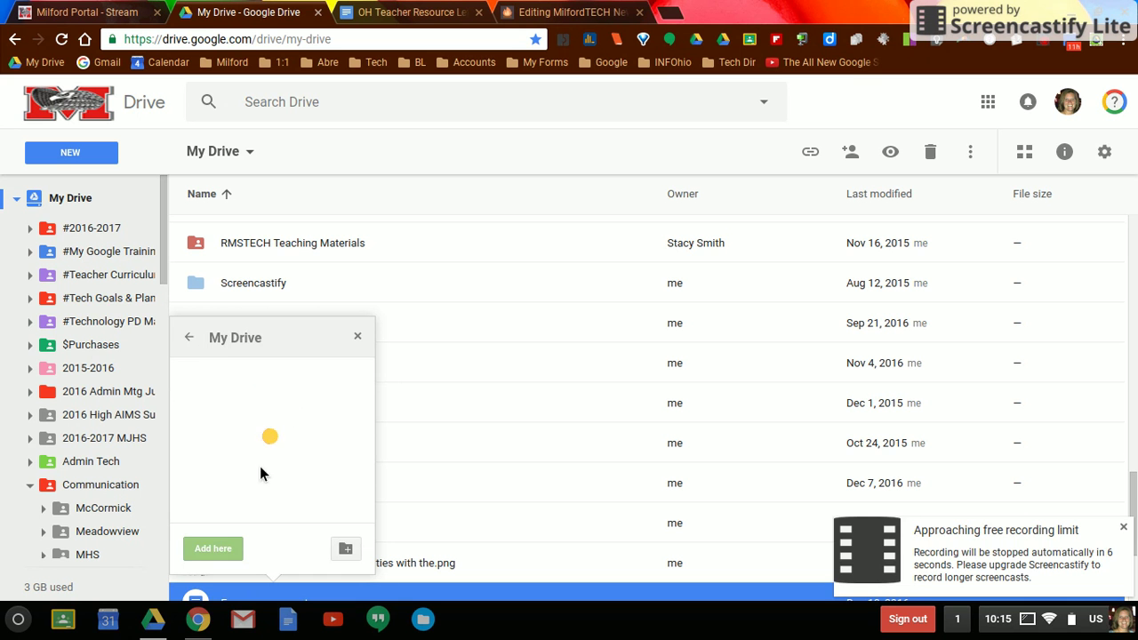
click(250, 405)
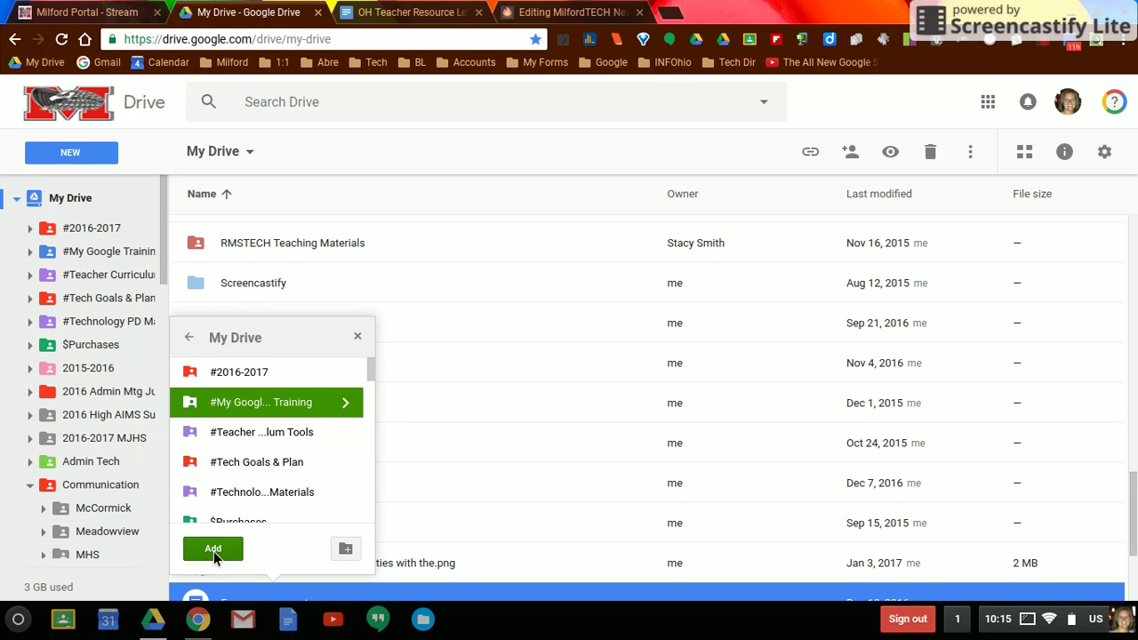